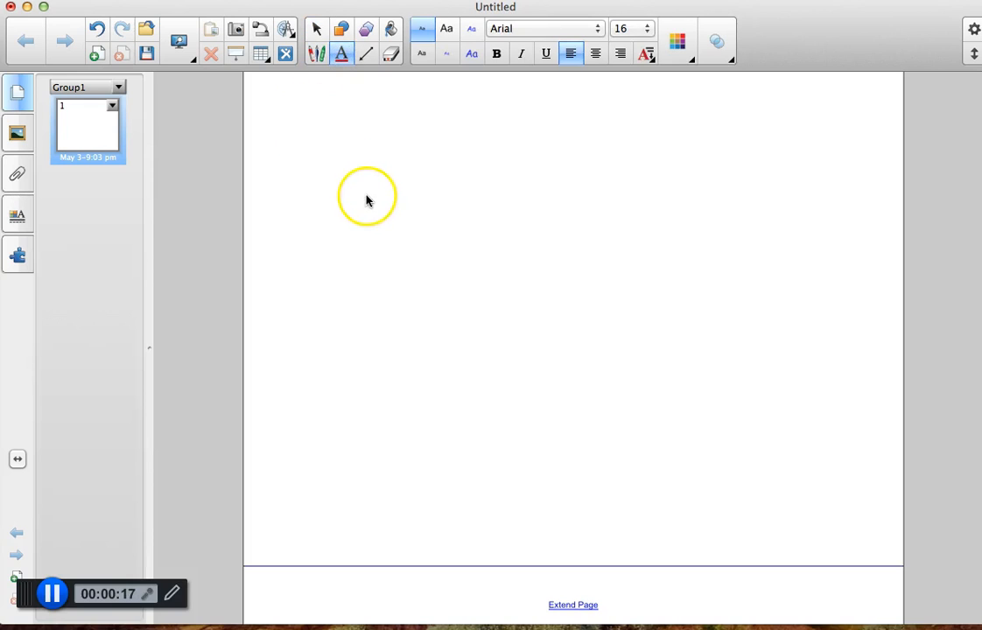
Add the text "Hello" near the upper left of the page and make it bold
left_click(343, 54)
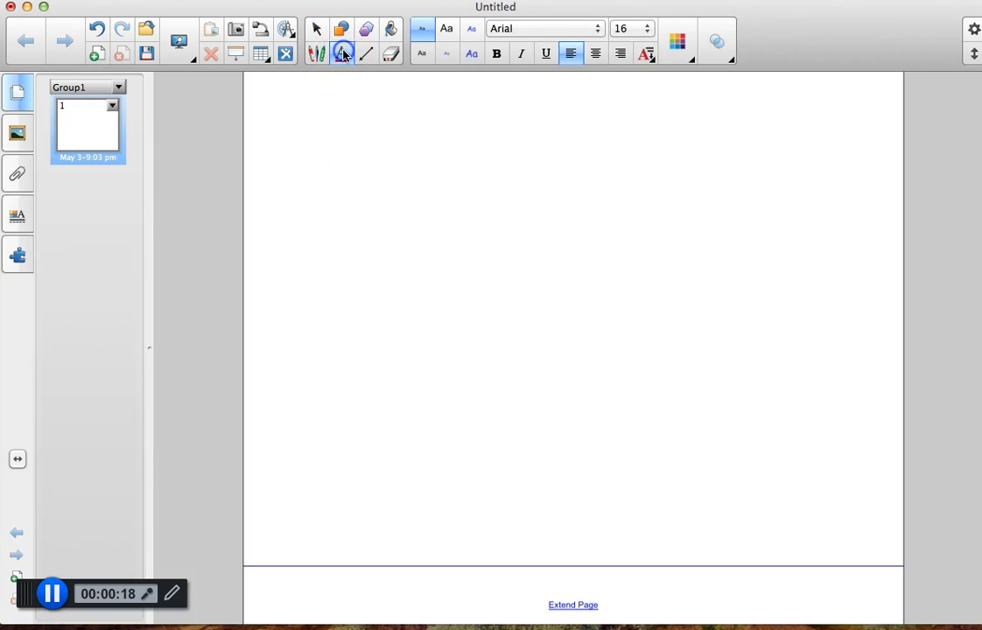
left_click(336, 157)
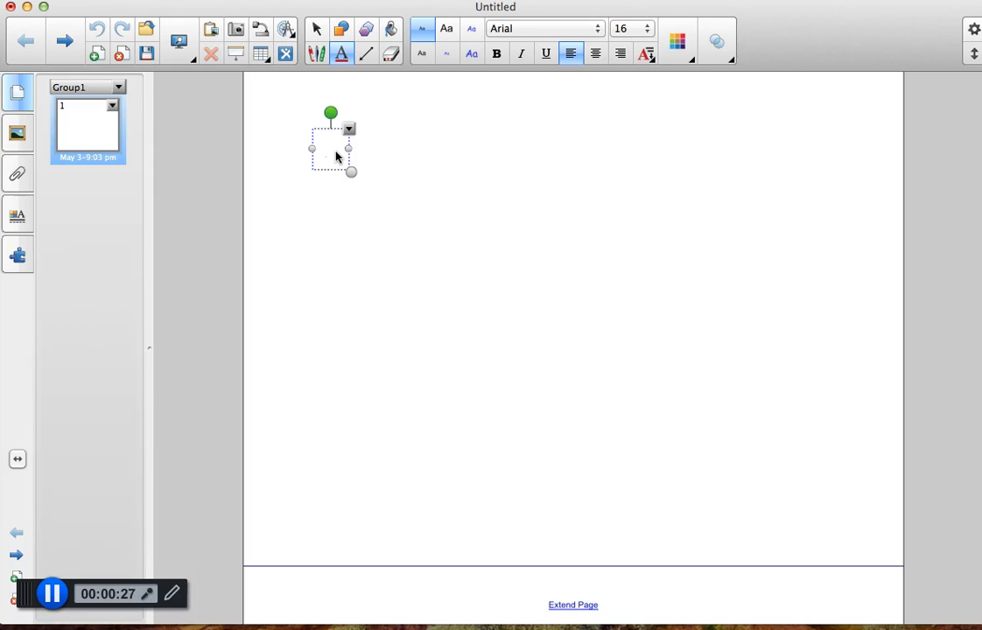
type("Hello")
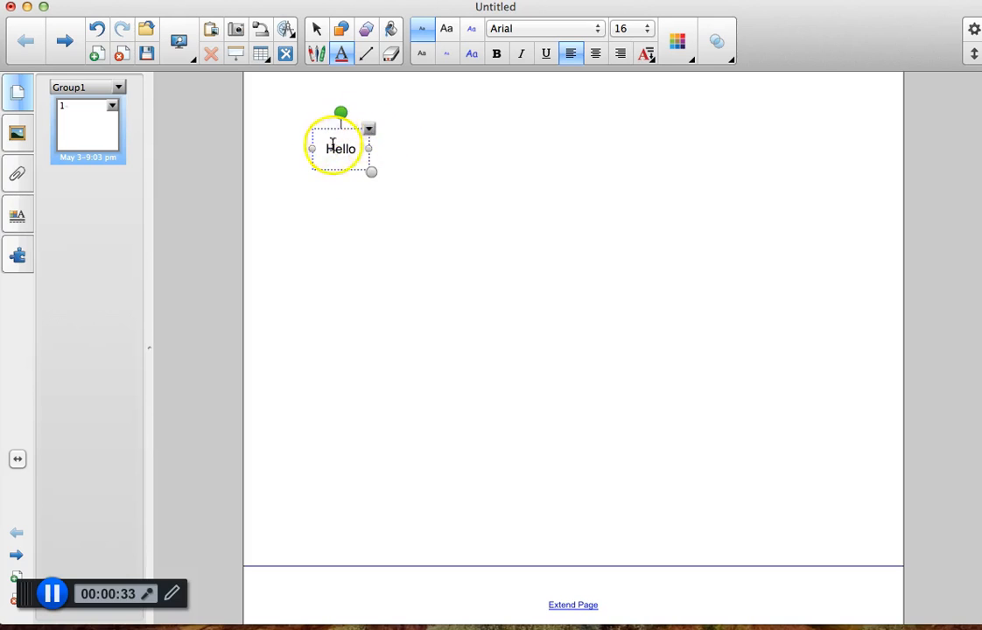
left_click_drag(359, 149, 315, 149)
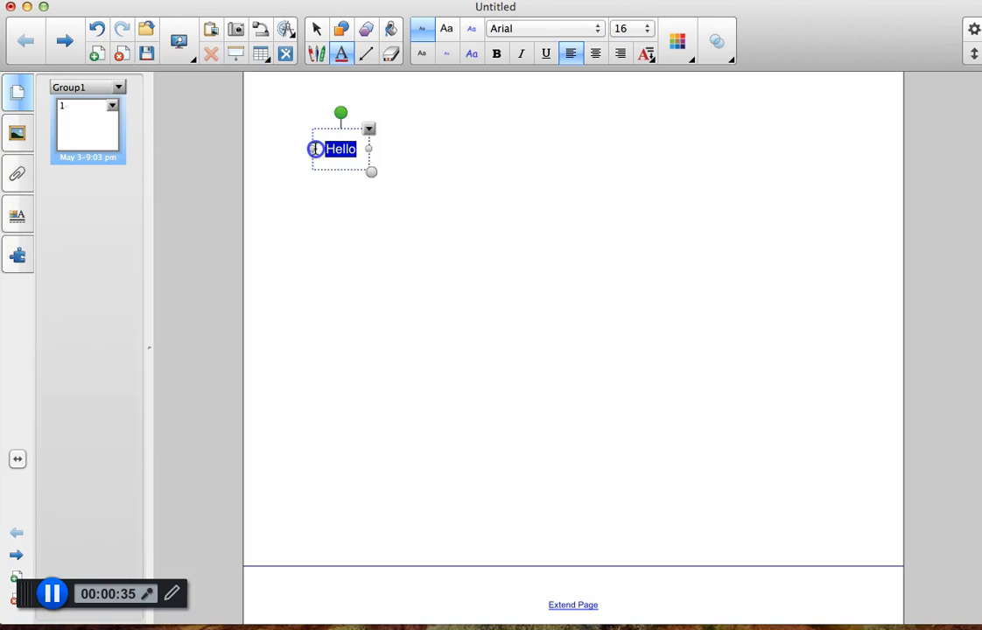
left_click(498, 54)
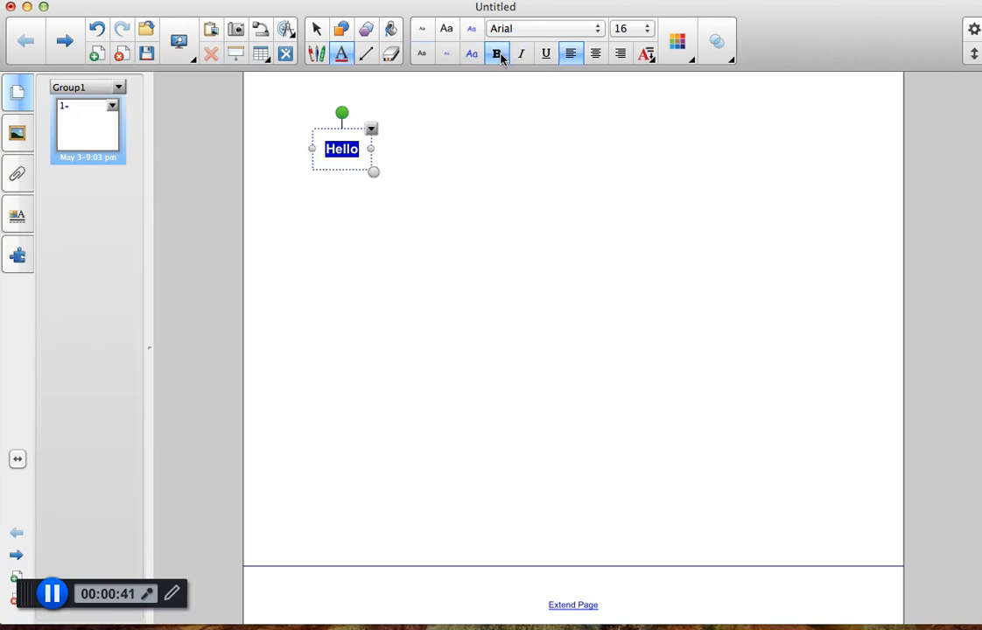
Change the "Hello" text to the Bernard MT Condensed font at size 72
left_click(596, 33)
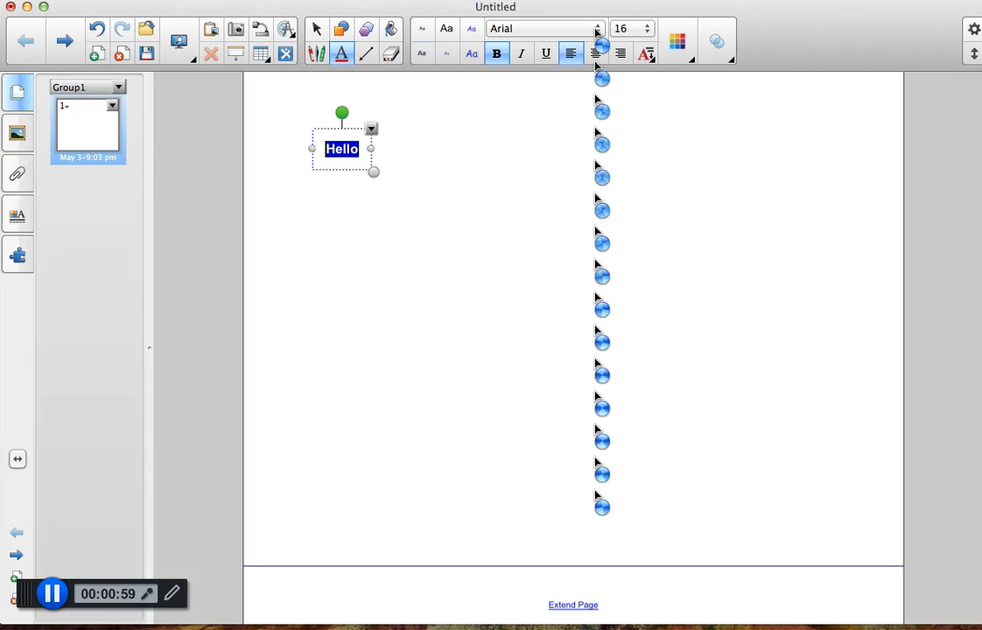
left_click(596, 31)
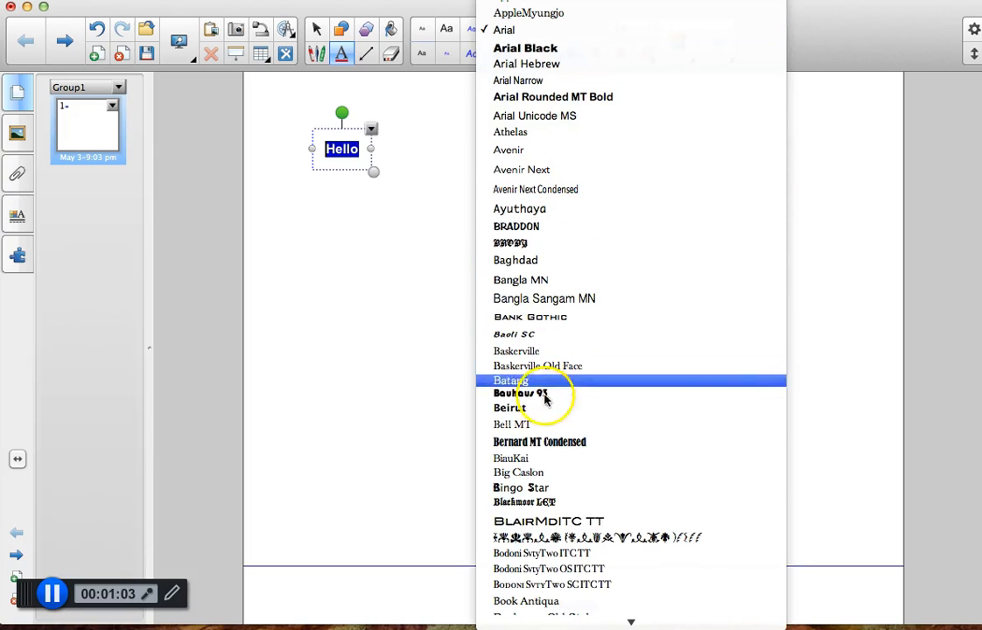
left_click(540, 443)
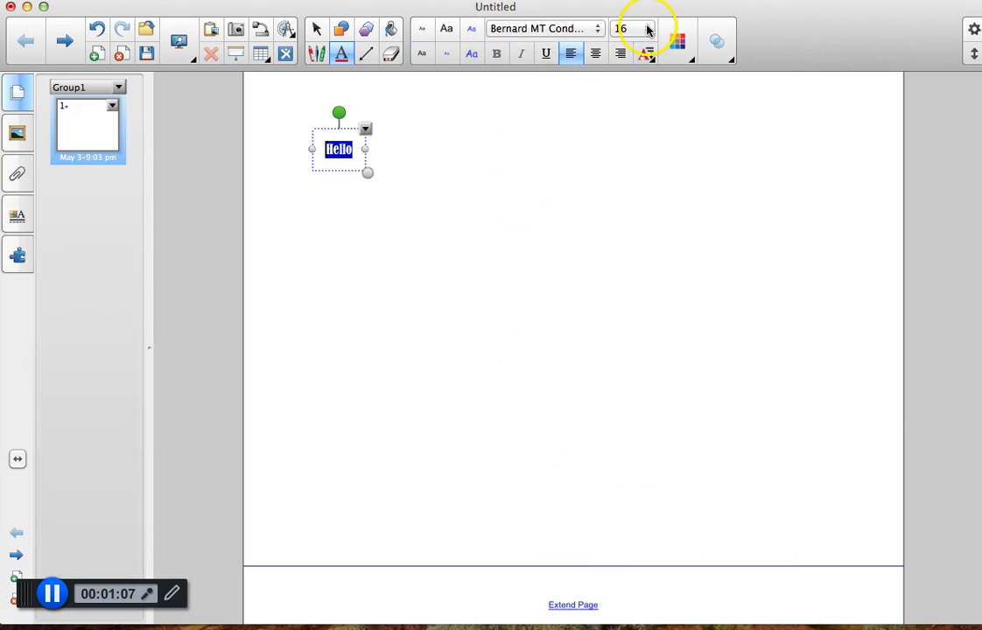
left_click(647, 29)
left_click(623, 161)
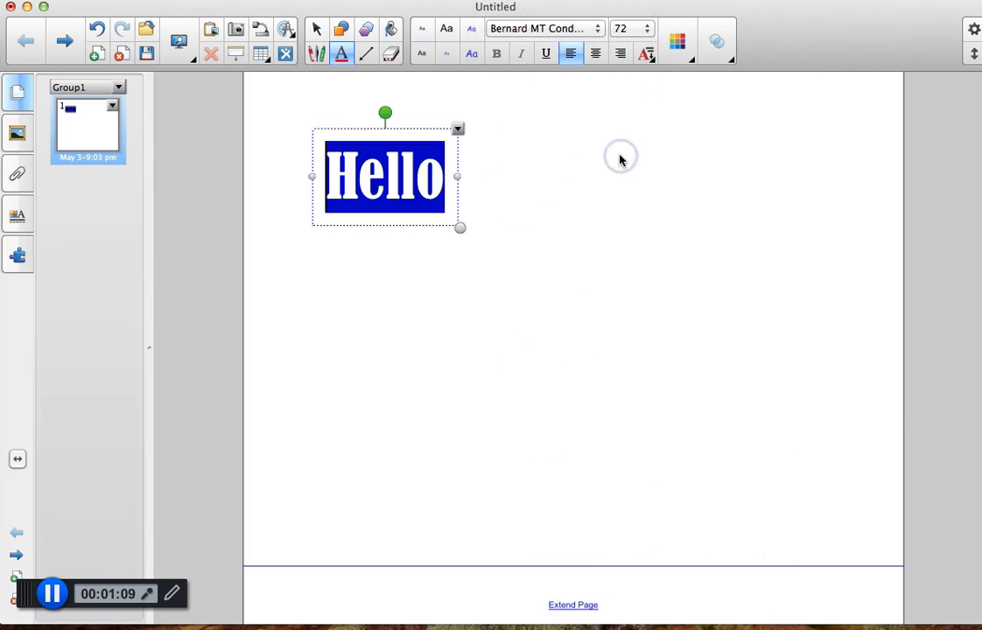
Try center and right alignment on the "Hello" text, and return it to left alignment
left_click(595, 53)
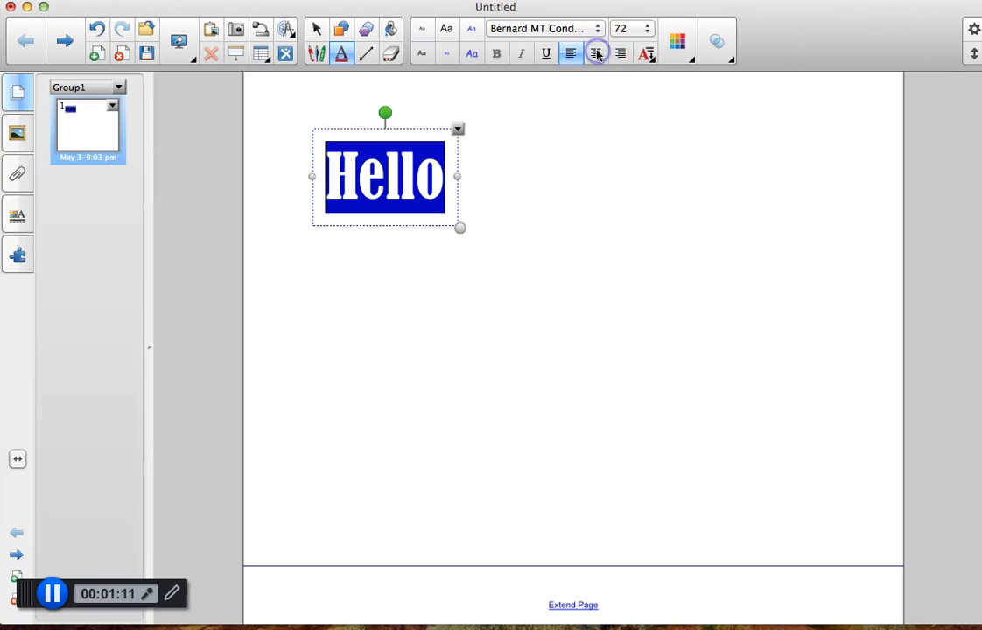
left_click(620, 53)
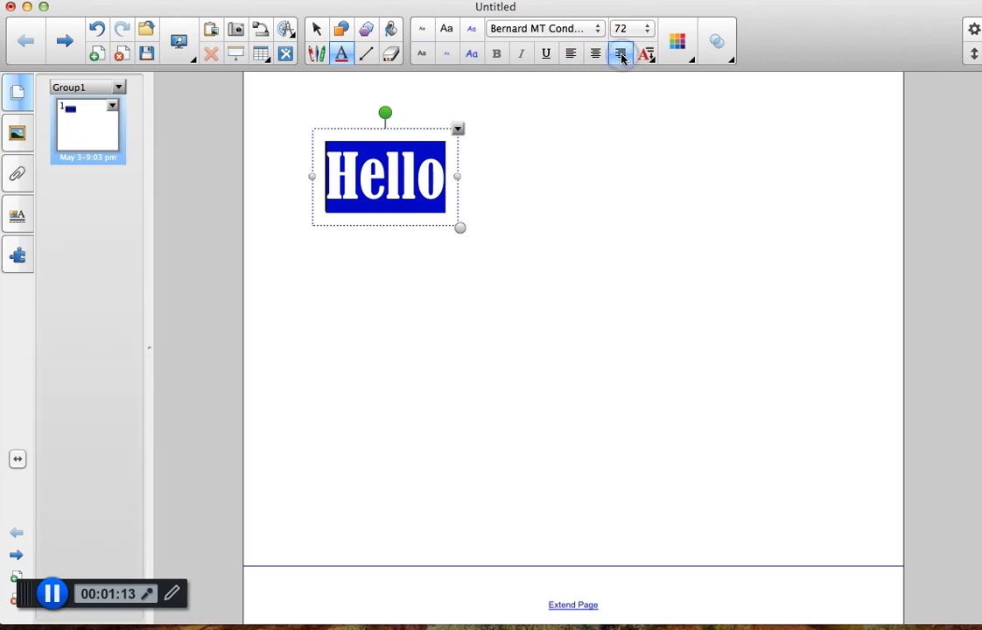
left_click(570, 54)
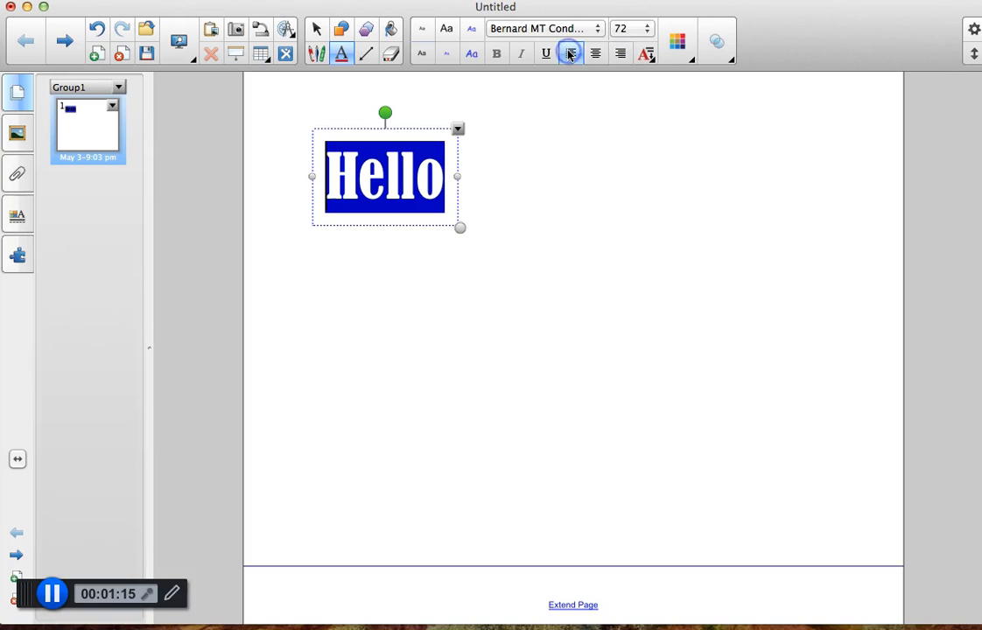
Set the text color of "Hello" to light pink
left_click(648, 55)
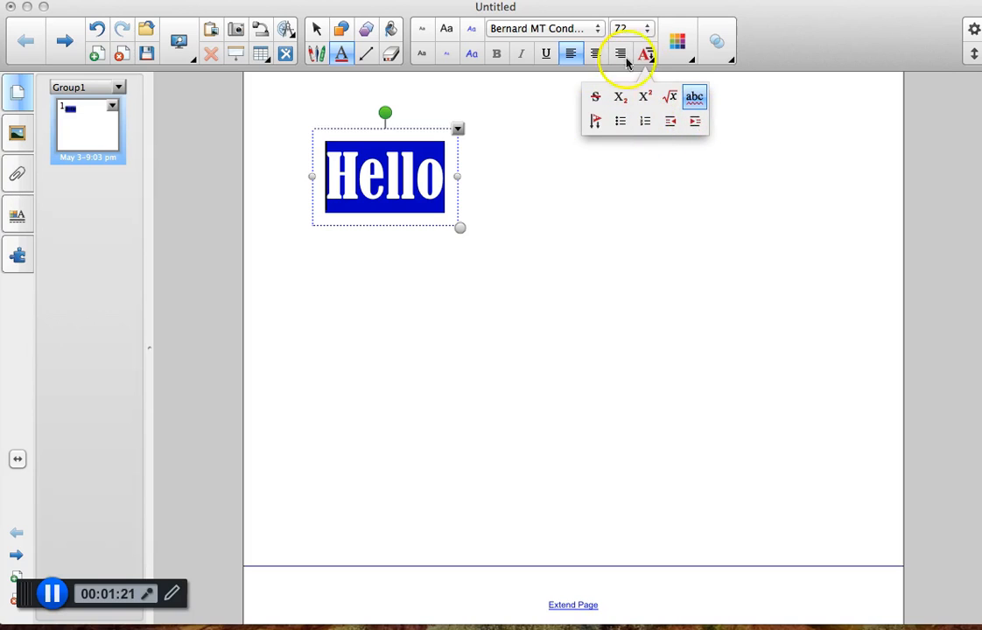
left_click(677, 43)
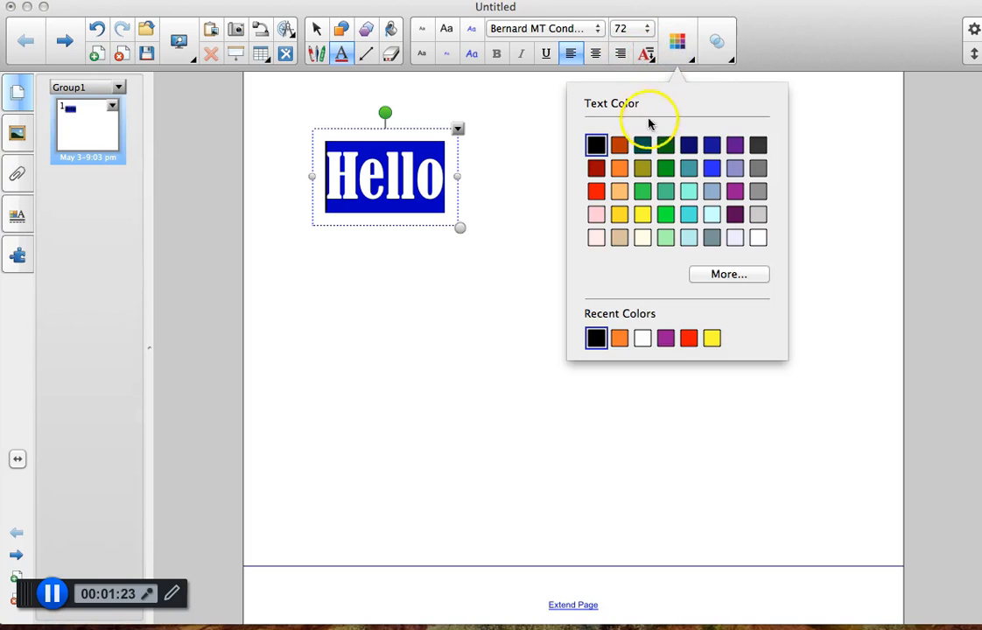
left_click(595, 214)
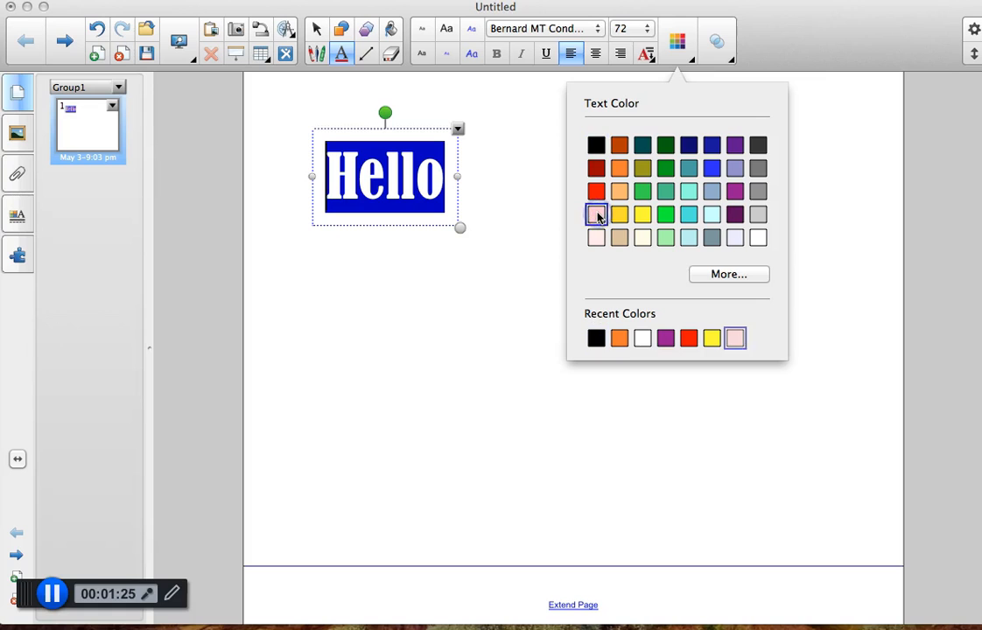
Try the transparency adjustment on the "Hello" text, keeping it at the opaque end
left_click(720, 43)
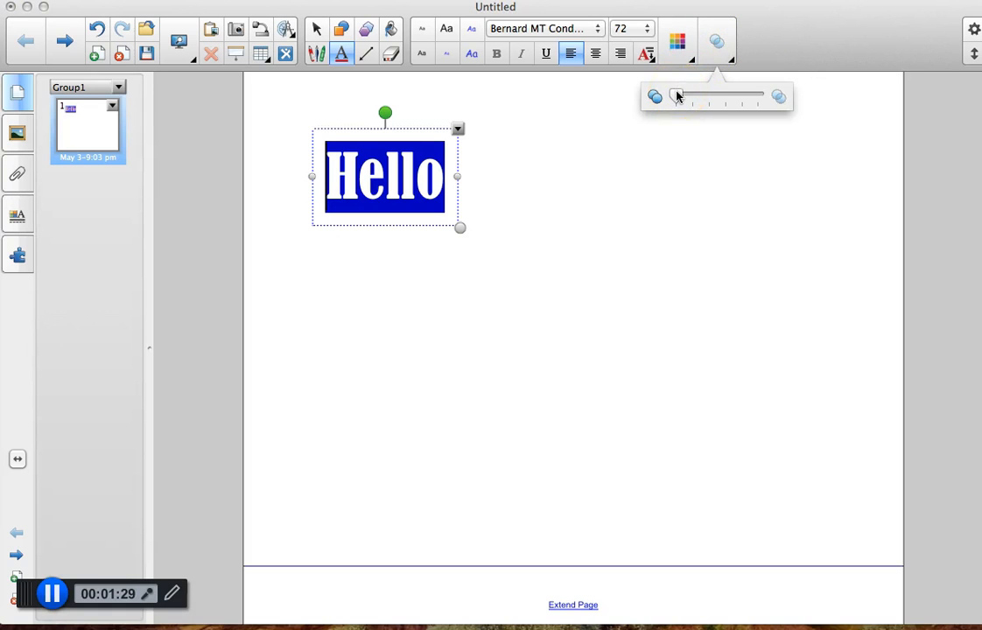
left_click_drag(678, 95, 654, 98)
left_click(563, 88)
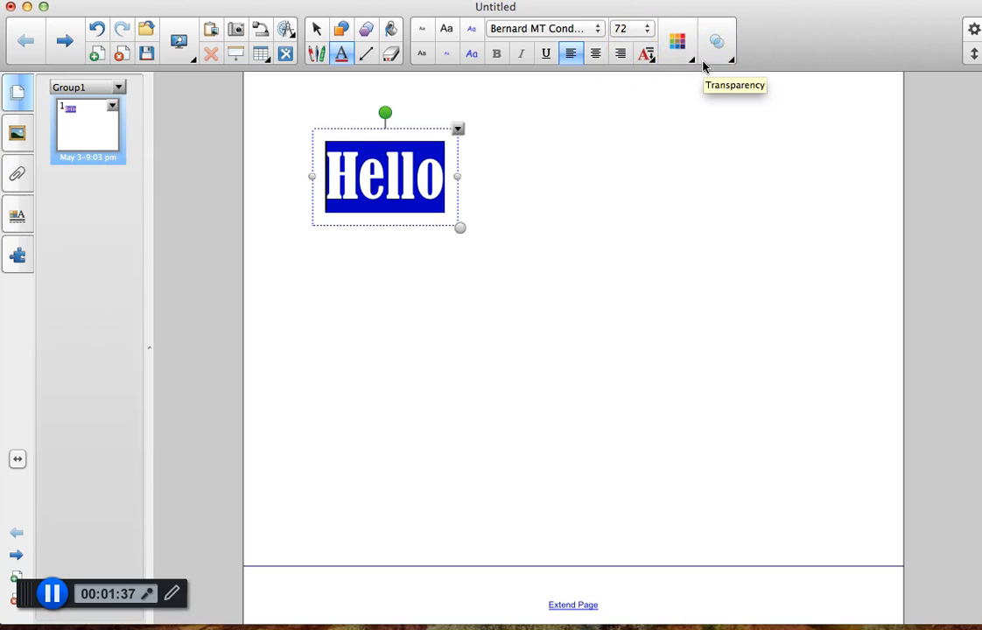
Extend the pink greeting to read "Hello everyone!"
left_click(418, 175)
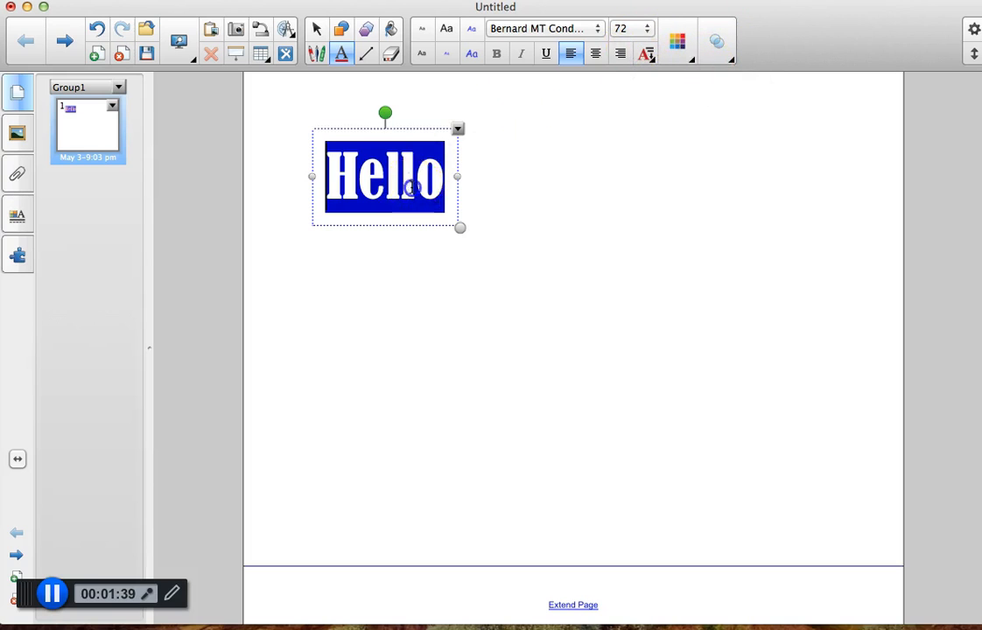
left_click(304, 171)
left_click(328, 178)
left_click(440, 179)
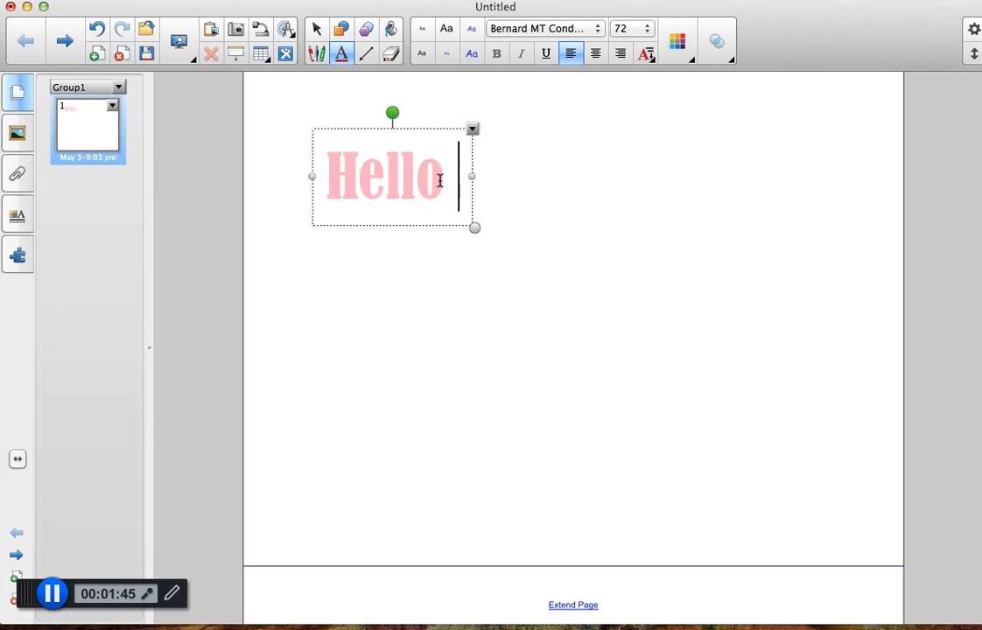
type("everyone")
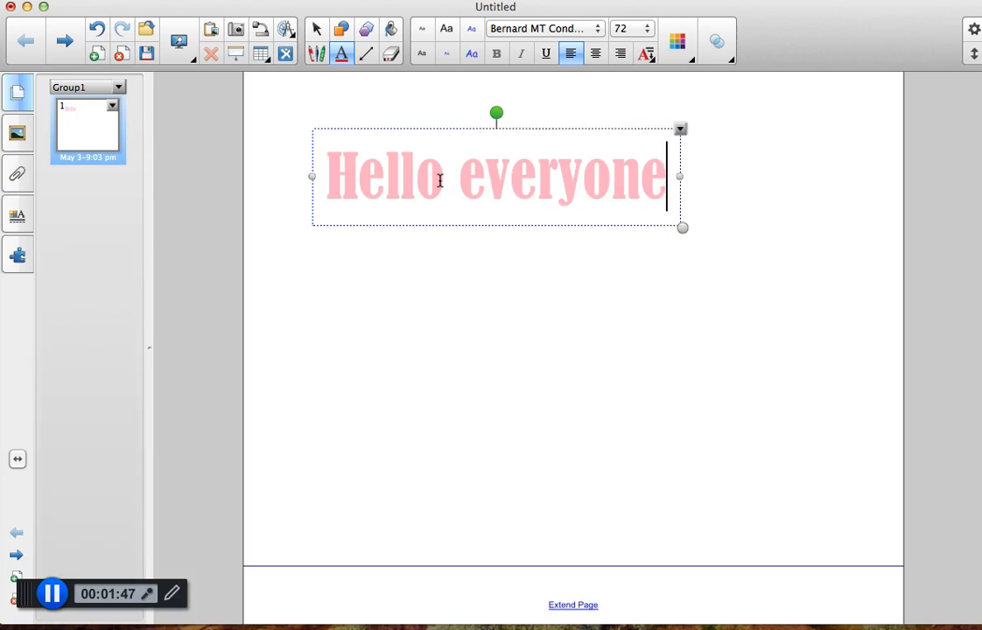
type("!")
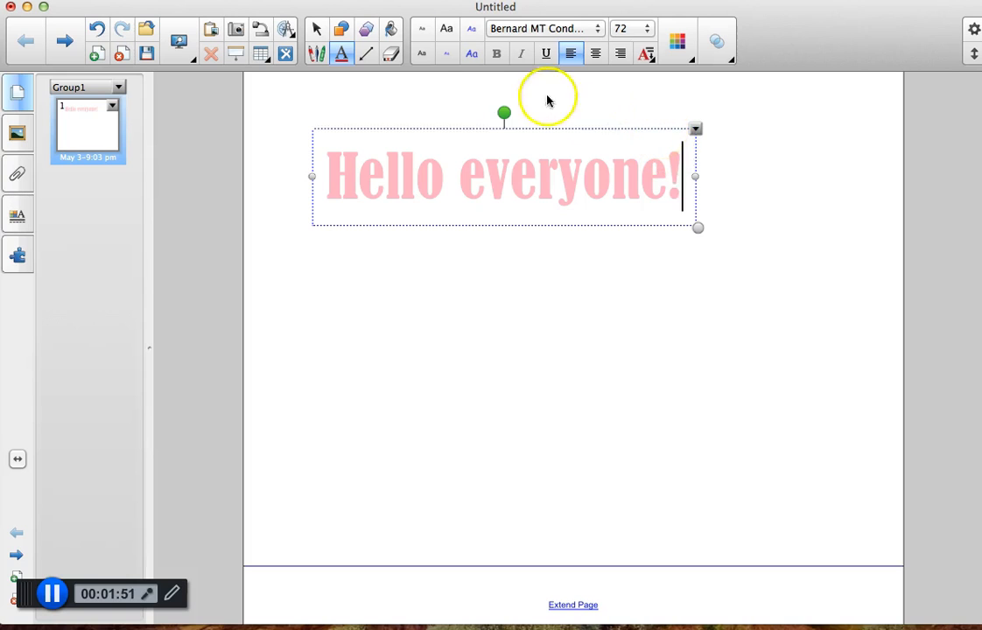
left_click(342, 55)
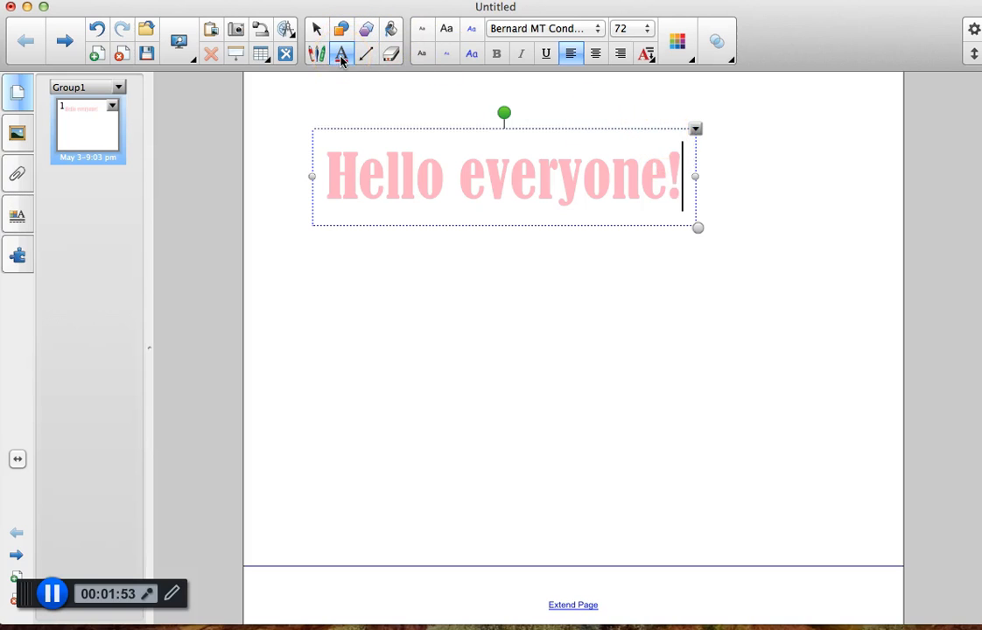
left_click(358, 348)
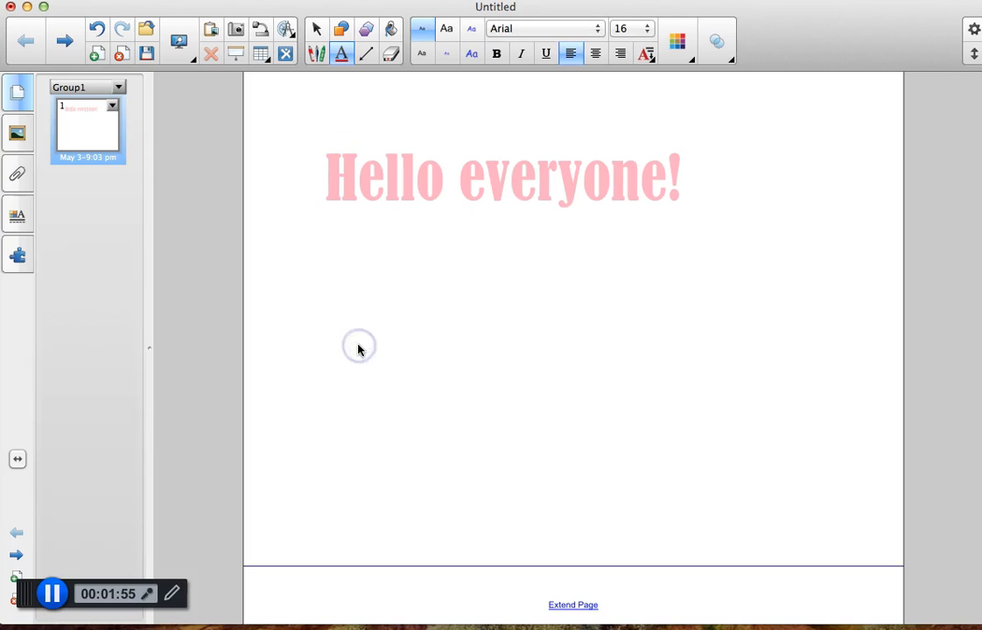
left_click(392, 337)
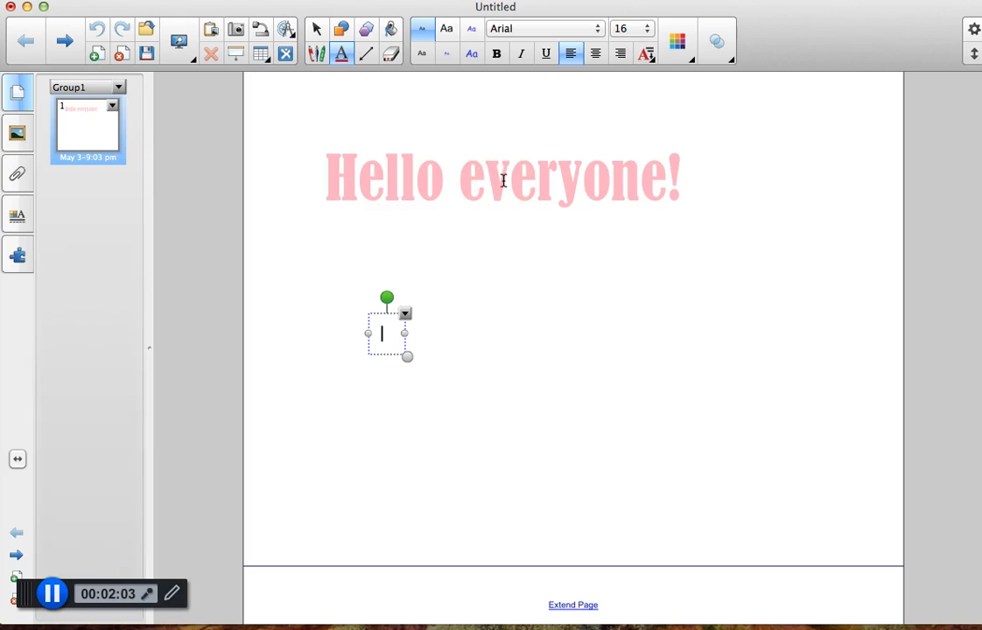
Move the "Hello everyone!" text toward the horizontal middle of the page and enlarge it to about size 75.7
left_click(317, 29)
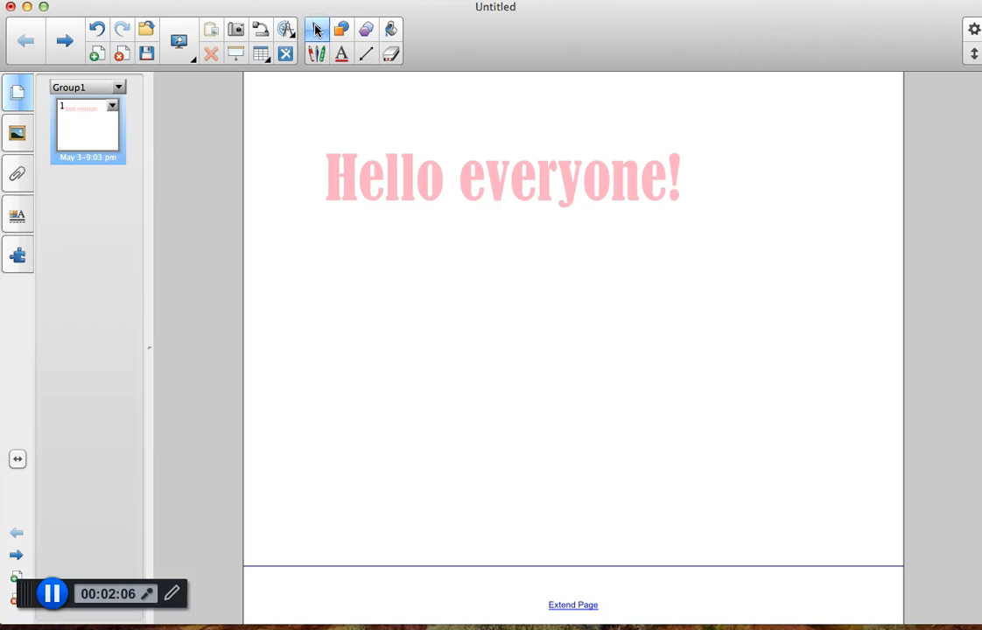
left_click(415, 174)
left_click_drag(555, 179, 601, 227)
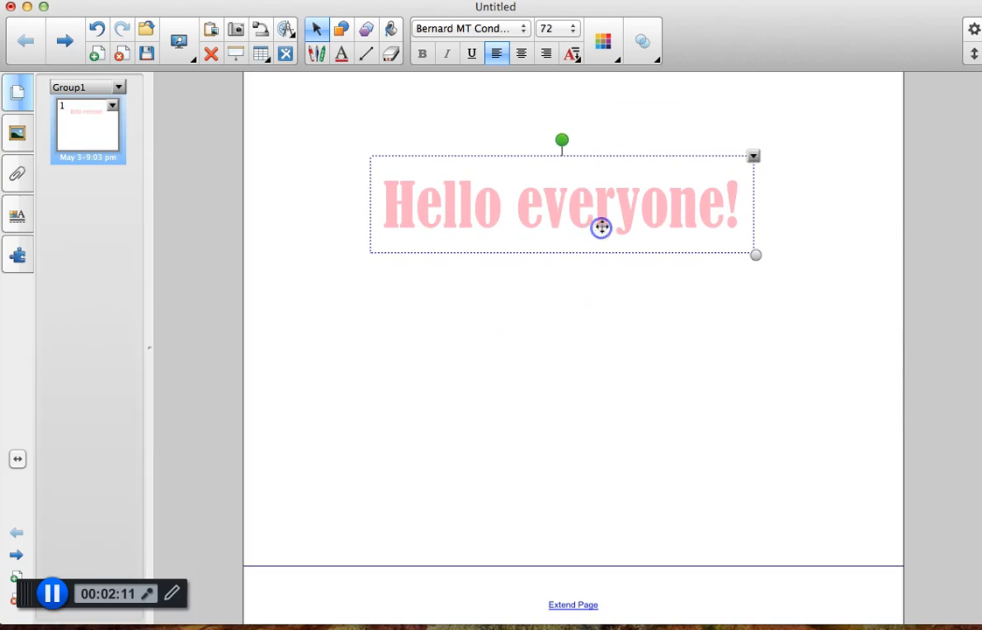
mouse_move(562, 140)
left_mouse_down()
mouse_move(495, 148)
mouse_move(565, 132)
left_mouse_up()
mouse_move(755, 254)
left_mouse_down()
mouse_move(832, 315)
mouse_move(683, 243)
mouse_move(802, 299)
mouse_move(855, 339)
mouse_move(755, 276)
left_mouse_up()
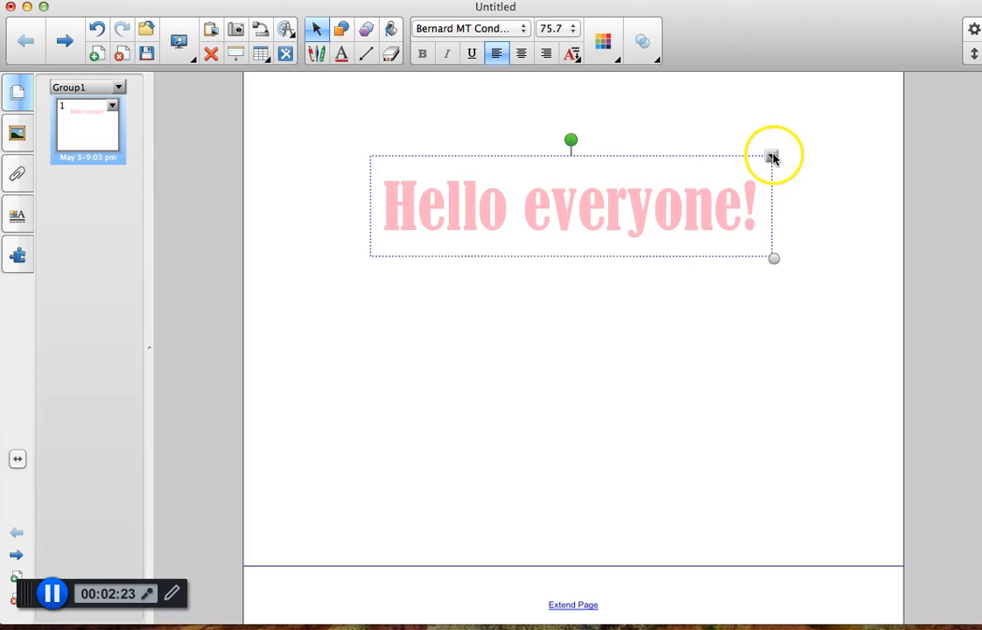
Lock the "Hello everyone!" text in place and deselect it
left_click(771, 156)
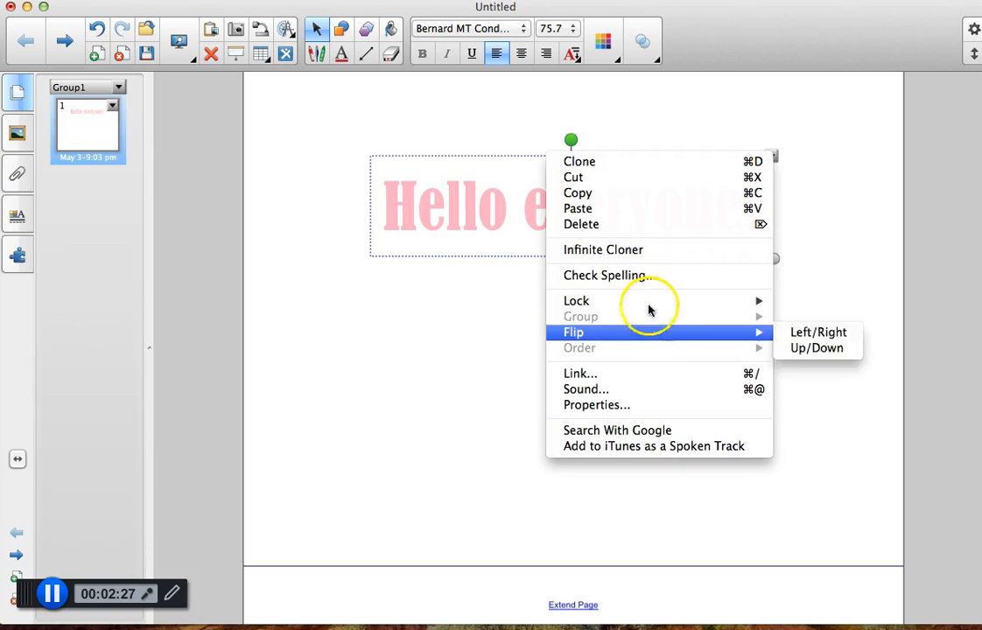
mouse_move(649, 308)
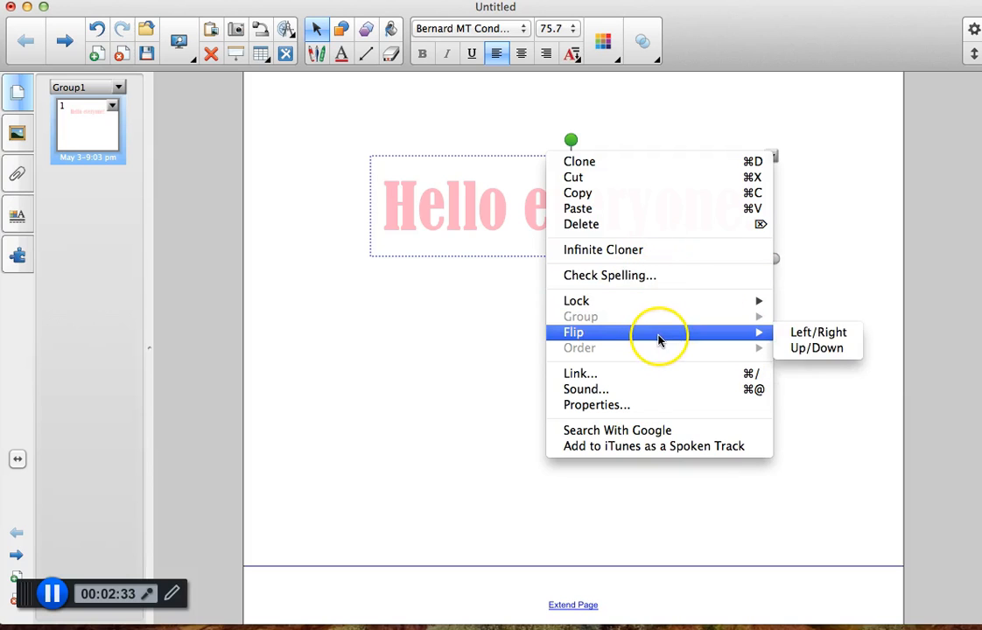
mouse_move(753, 306)
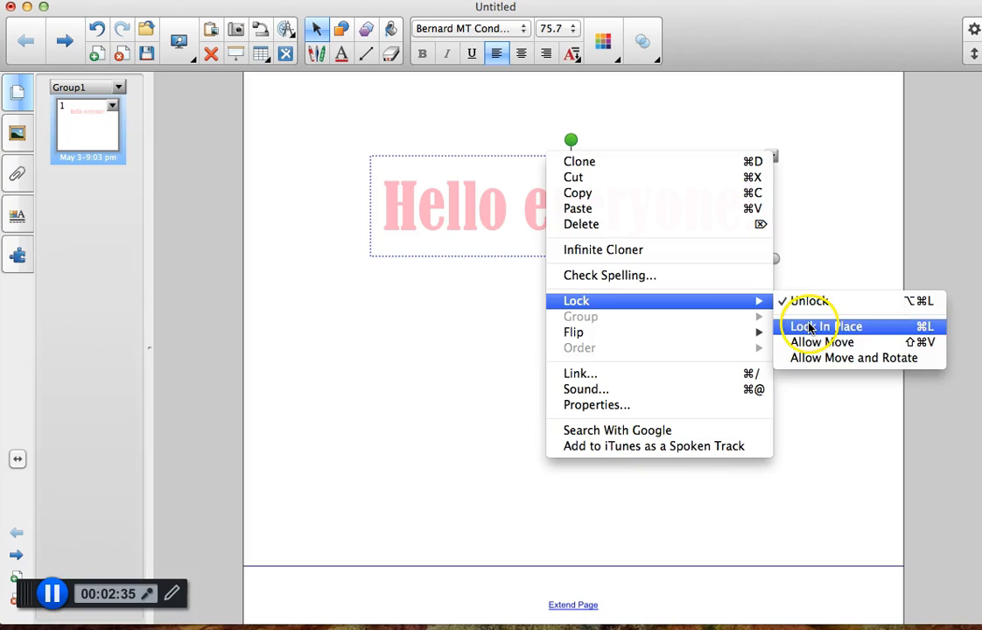
left_click(807, 326)
left_click(612, 192)
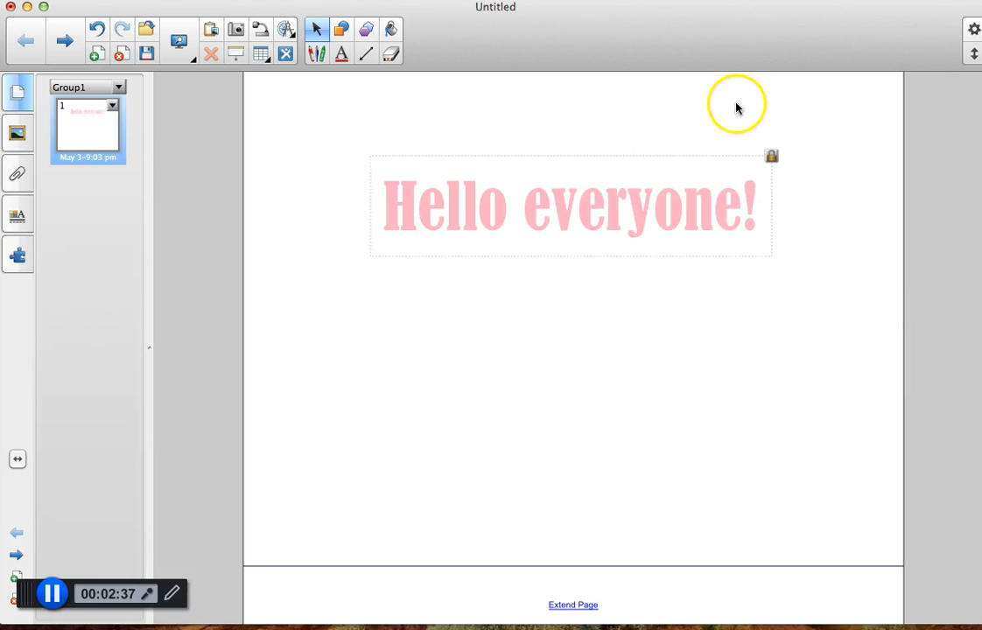
left_click(649, 321)
left_click(617, 339)
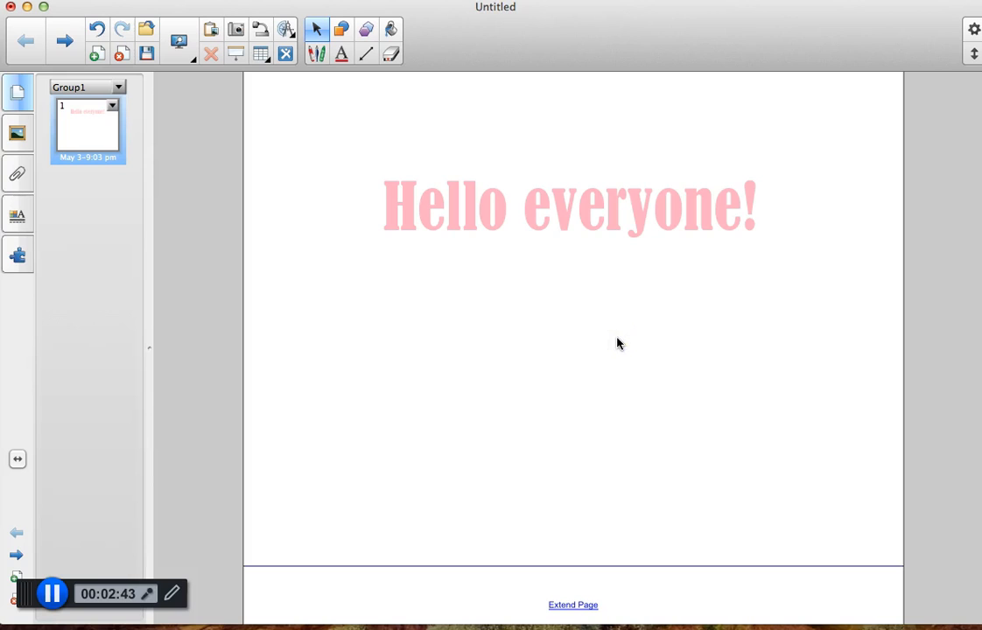
Add a second text reading "Have a great day." below the greeting, in Arial size 16
left_click(341, 55)
left_click(354, 363)
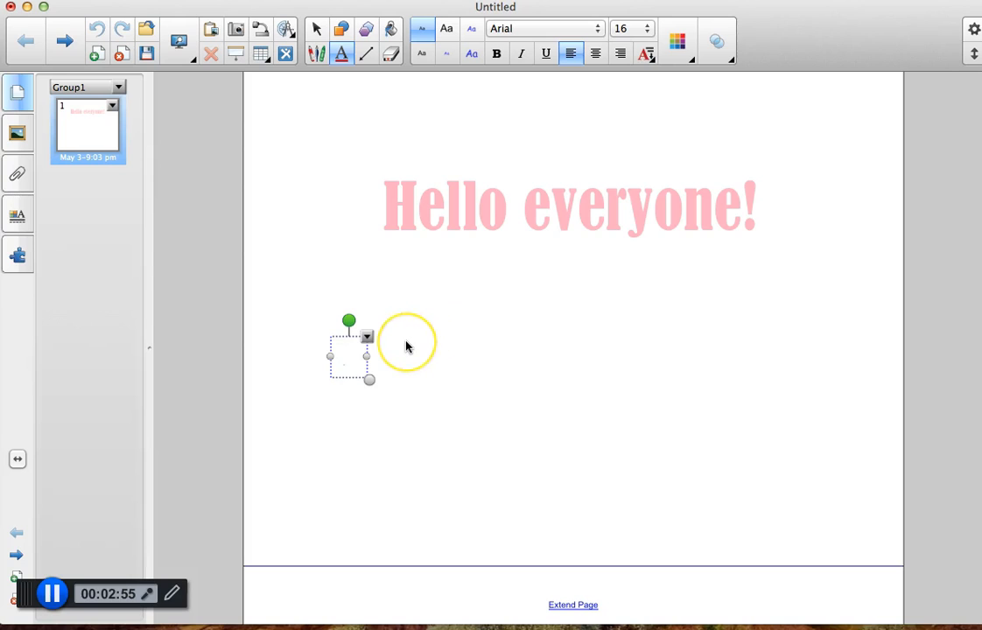
type("Have")
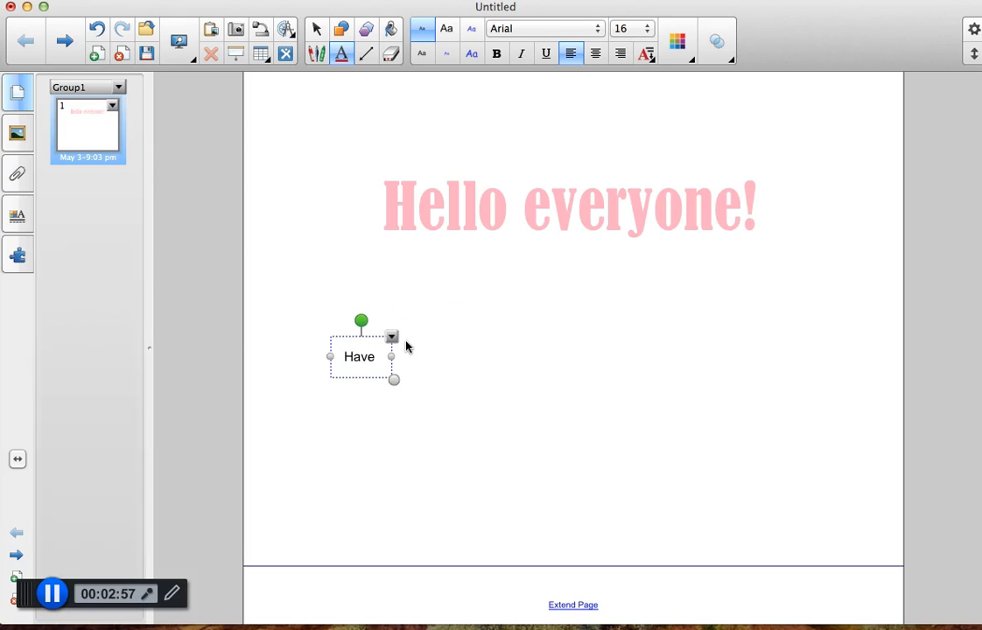
type(" a great day.")
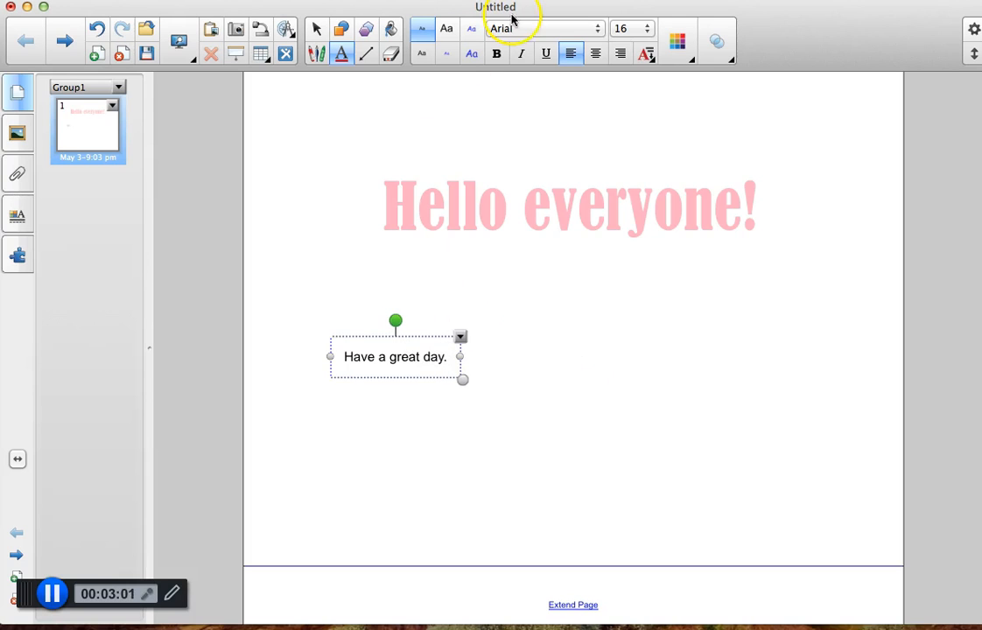
Handwrite "Hello" in black with the Pen below the pink greeting, to the right of the "Have a great day." text
left_click(329, 290)
left_click(317, 29)
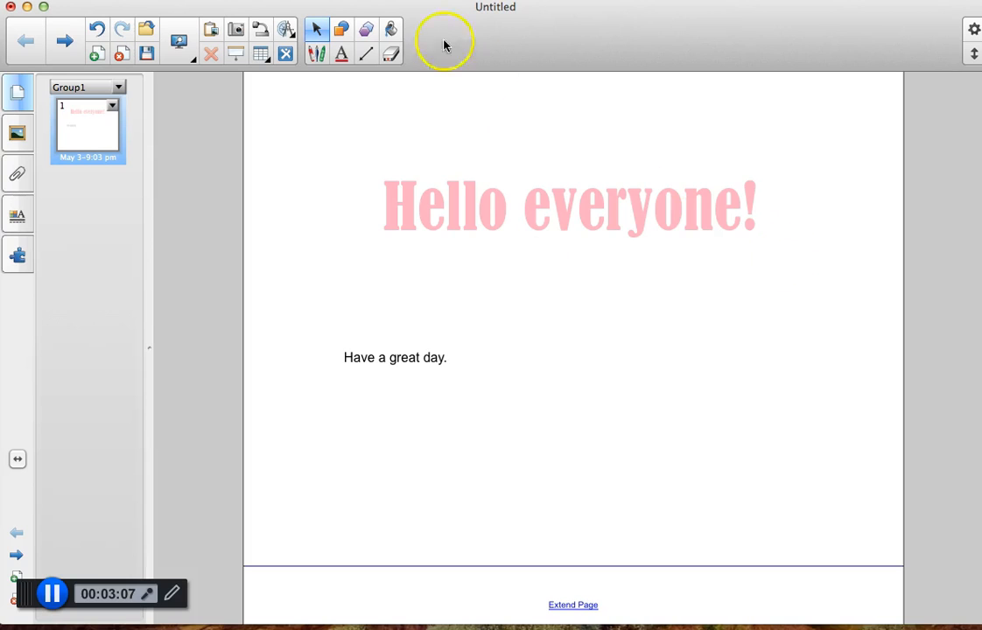
left_click(318, 54)
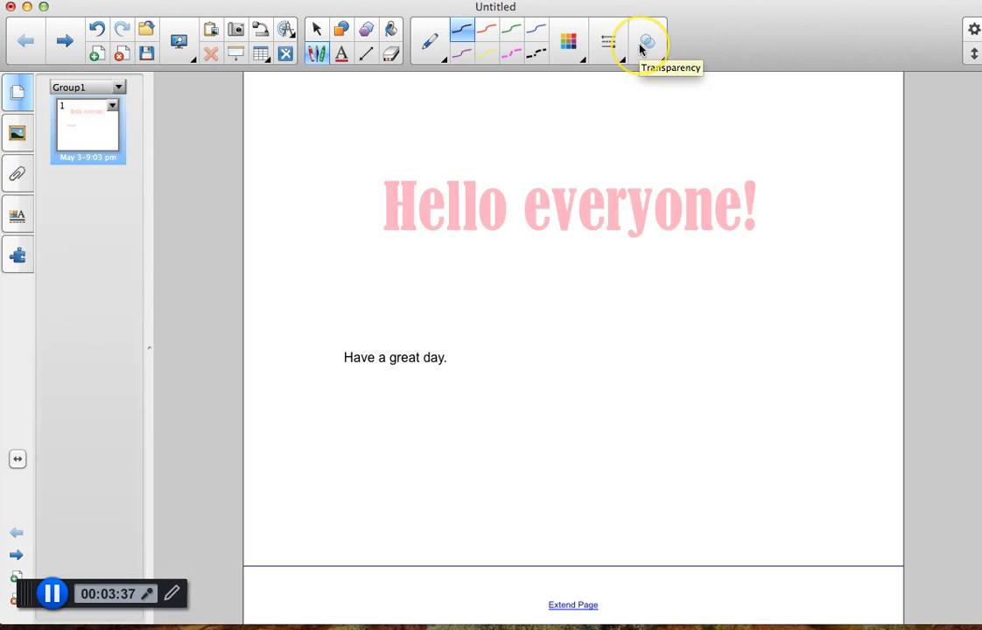
left_click(440, 59)
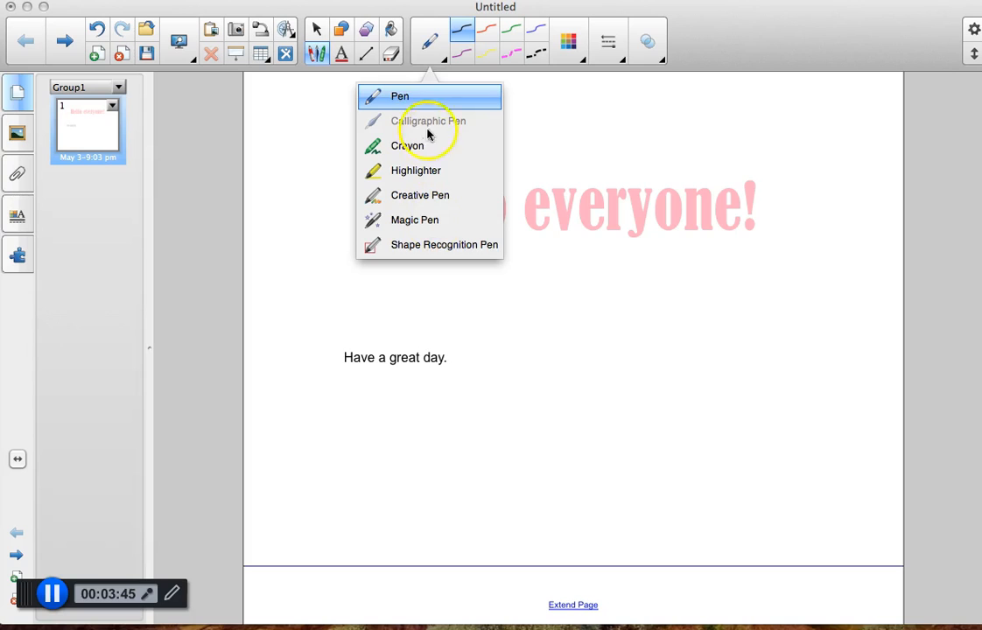
left_click(408, 96)
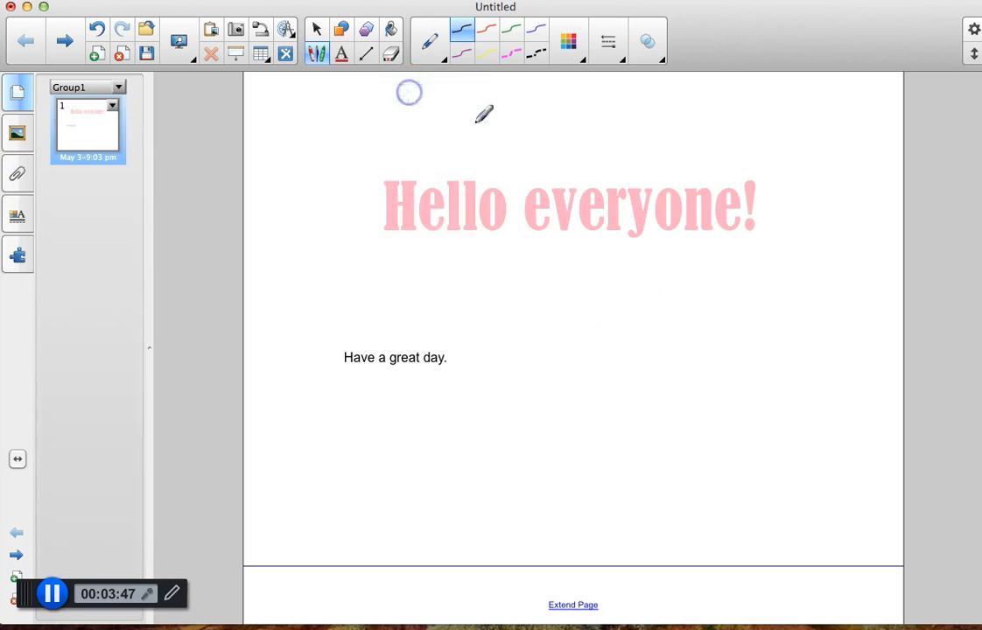
left_click_drag(577, 271, 579, 339)
left_click_drag(600, 271, 629, 378)
left_click_drag(579, 312, 648, 329)
left_click_drag(648, 278, 652, 331)
mouse_move(668, 274)
left_mouse_down()
mouse_move(683, 333)
mouse_move(705, 310)
left_mouse_up()
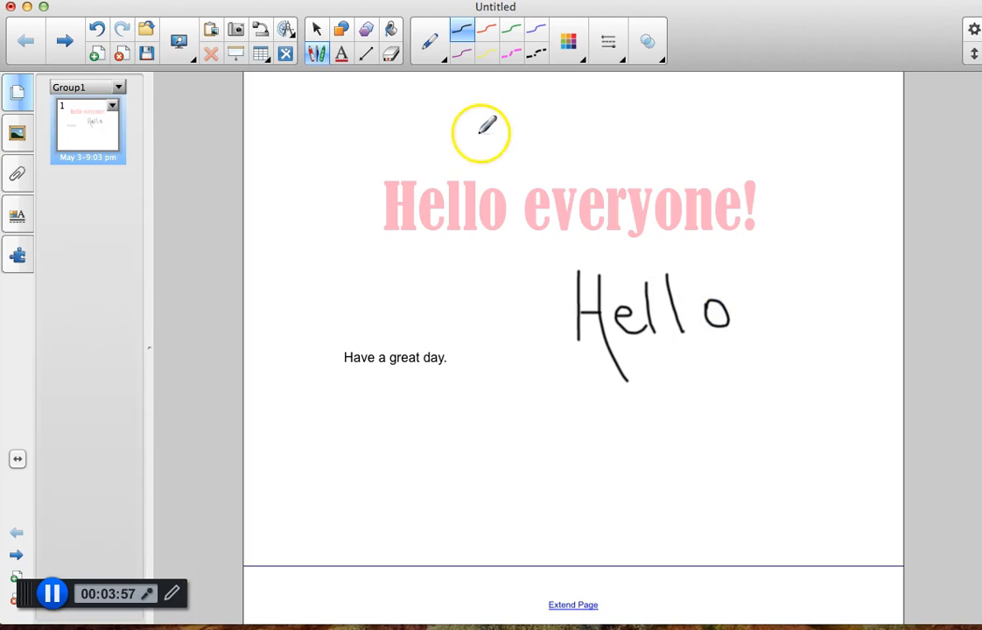
Handwrite "Hello" in the thick dashed magenta pen style below the black handwritten word
left_click(512, 55)
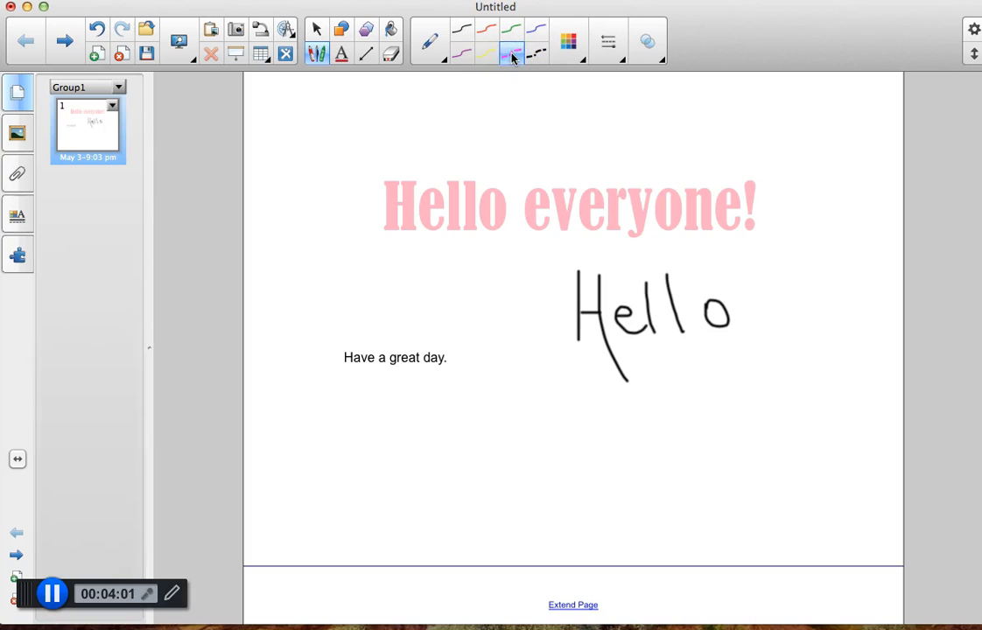
left_click_drag(471, 407, 478, 486)
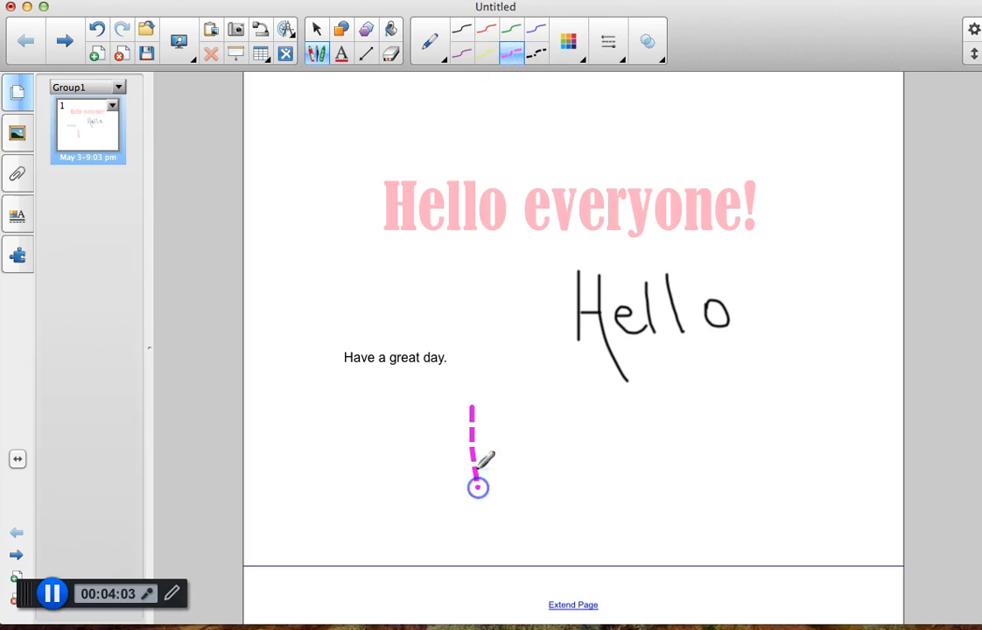
mouse_move(494, 408)
left_mouse_down()
mouse_move(506, 485)
mouse_move(542, 473)
left_mouse_up()
left_click_drag(558, 424, 563, 481)
left_click_drag(580, 427, 593, 501)
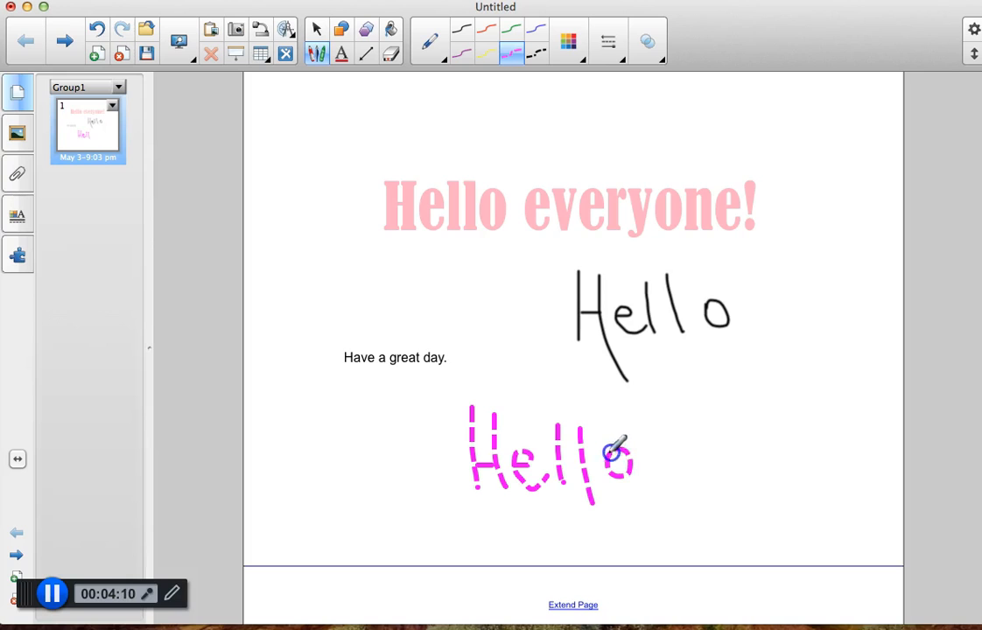
Handwrite "Hello" with the black Crayon above the pink greeting, near the page's upper-left corner
left_click(438, 57)
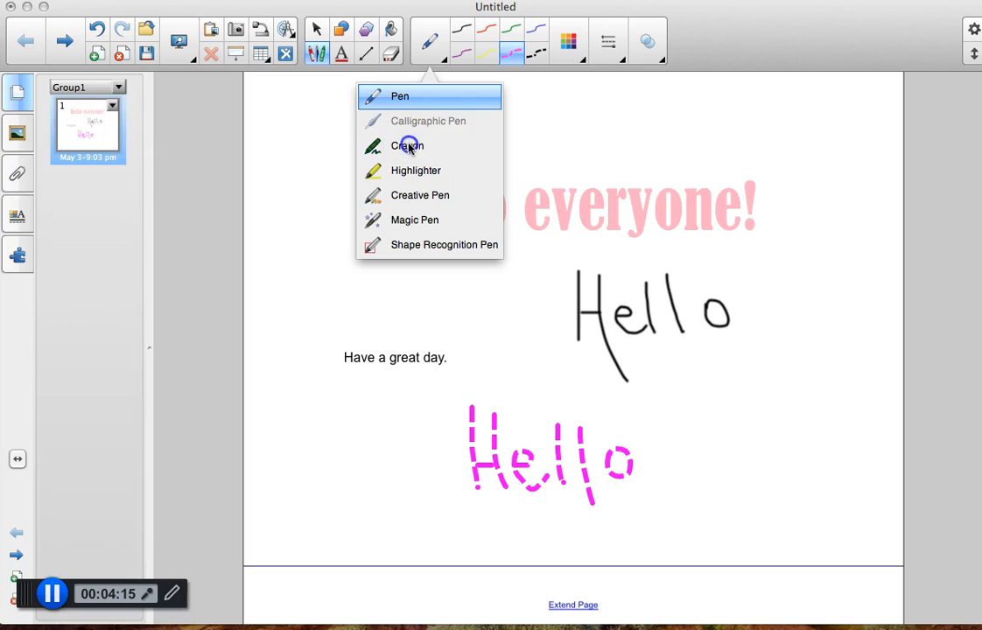
left_click(374, 147)
left_click_drag(306, 103, 309, 167)
mouse_move(329, 109)
left_mouse_down()
mouse_move(339, 173)
mouse_move(314, 142)
mouse_move(387, 147)
left_mouse_up()
mouse_move(395, 108)
left_mouse_down()
mouse_move(401, 165)
mouse_move(424, 157)
left_mouse_up()
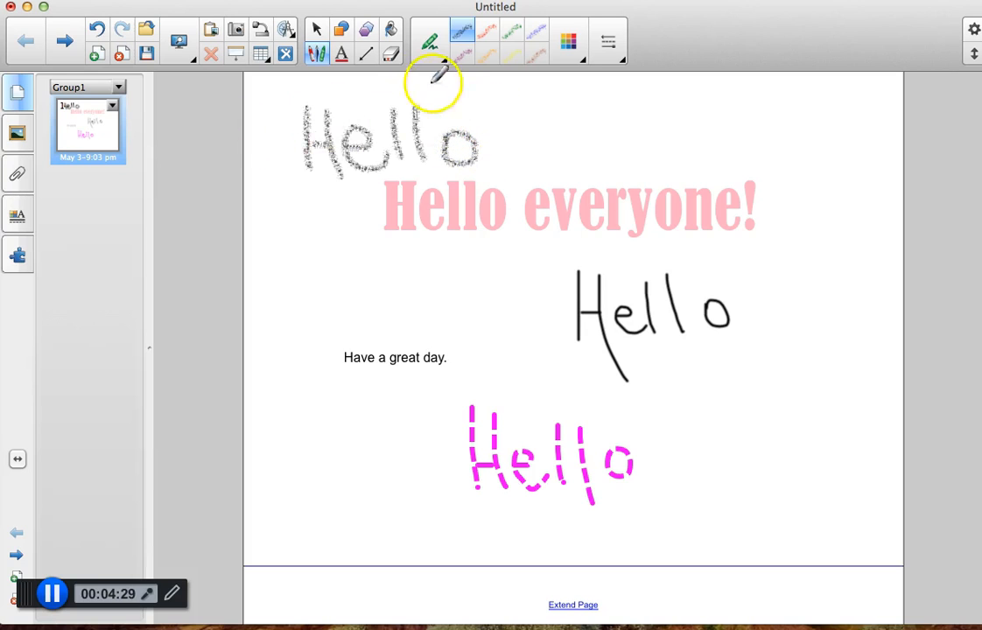
Select the black pen-written "Hello", move it slightly to the right and enlarge it a little
left_click(317, 29)
left_click(557, 262)
left_click_drag(591, 288, 646, 307)
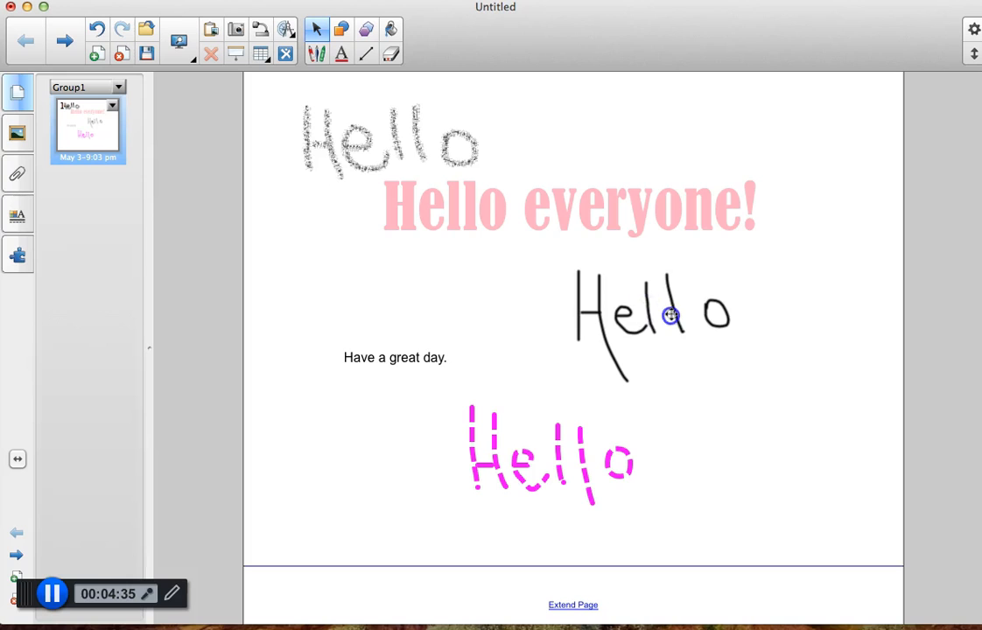
left_click(670, 316)
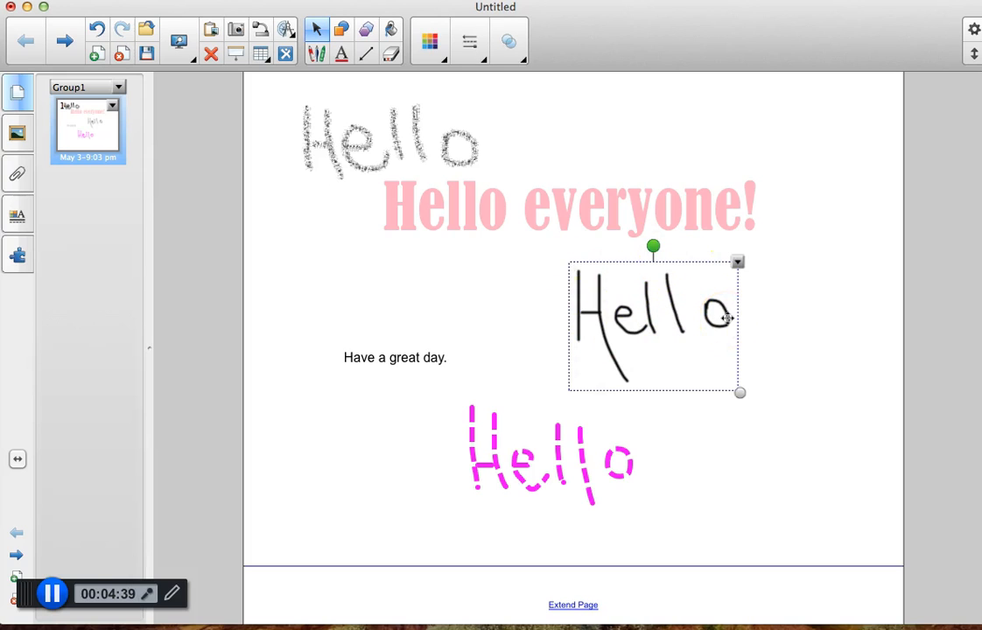
left_click(599, 304)
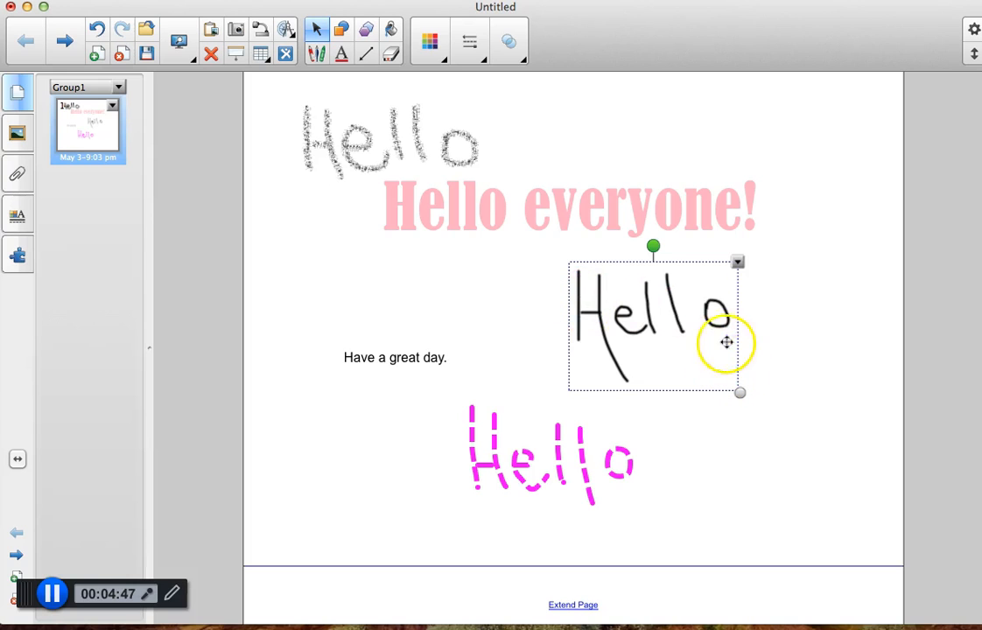
mouse_move(648, 313)
left_mouse_down()
mouse_move(591, 331)
mouse_move(412, 276)
mouse_move(435, 499)
mouse_move(672, 298)
mouse_move(664, 314)
left_mouse_up()
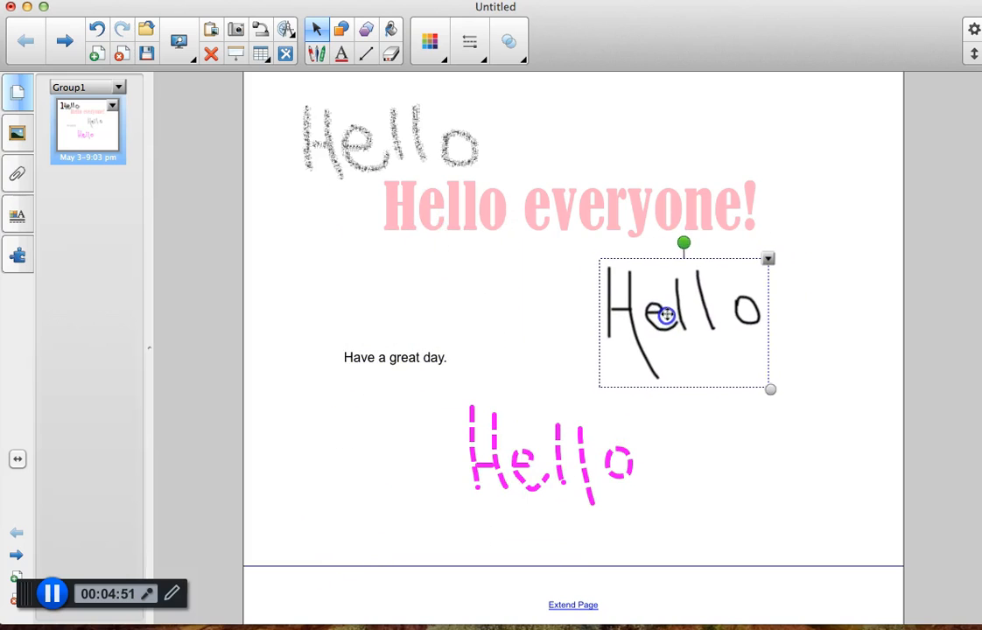
mouse_move(685, 244)
left_mouse_down()
mouse_move(590, 280)
mouse_move(642, 236)
mouse_move(683, 239)
left_mouse_up()
left_click_drag(771, 388, 787, 402)
Convert the black pen-written "Hello" into typed text using its recognized word, and deselect it
left_click(784, 259)
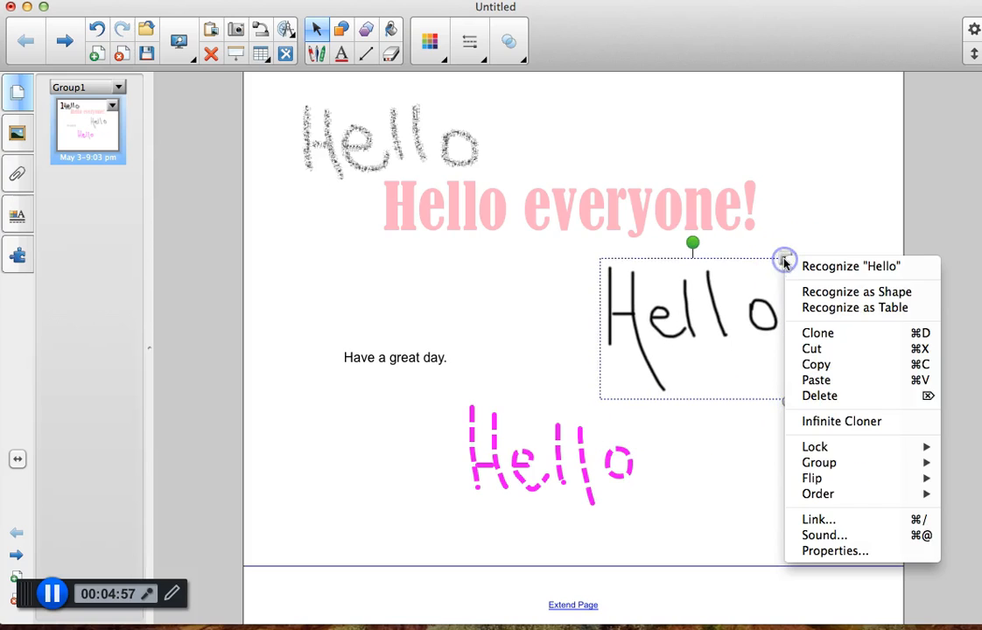
mouse_move(835, 450)
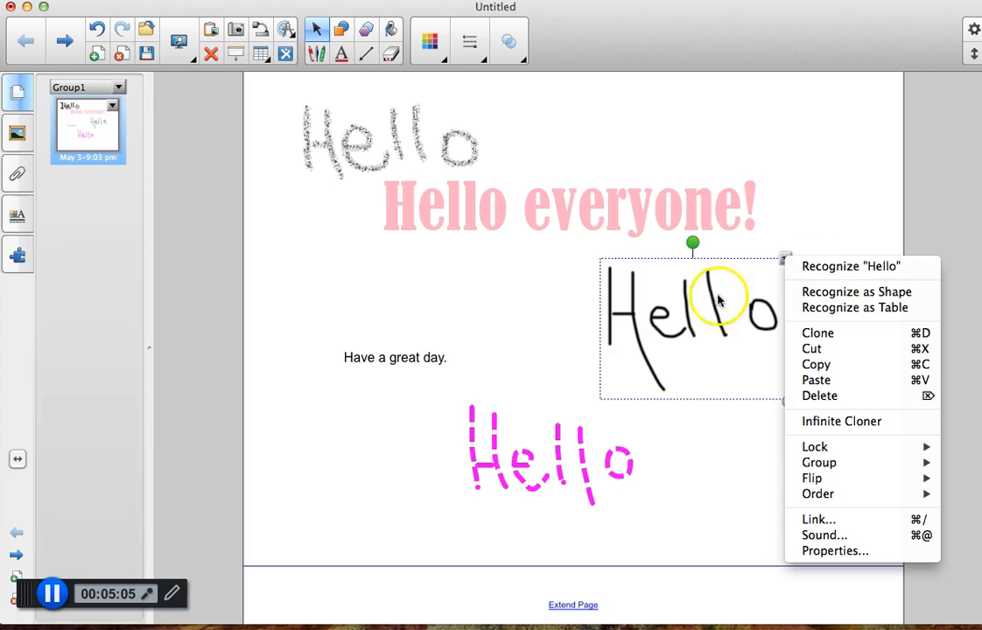
left_click(850, 268)
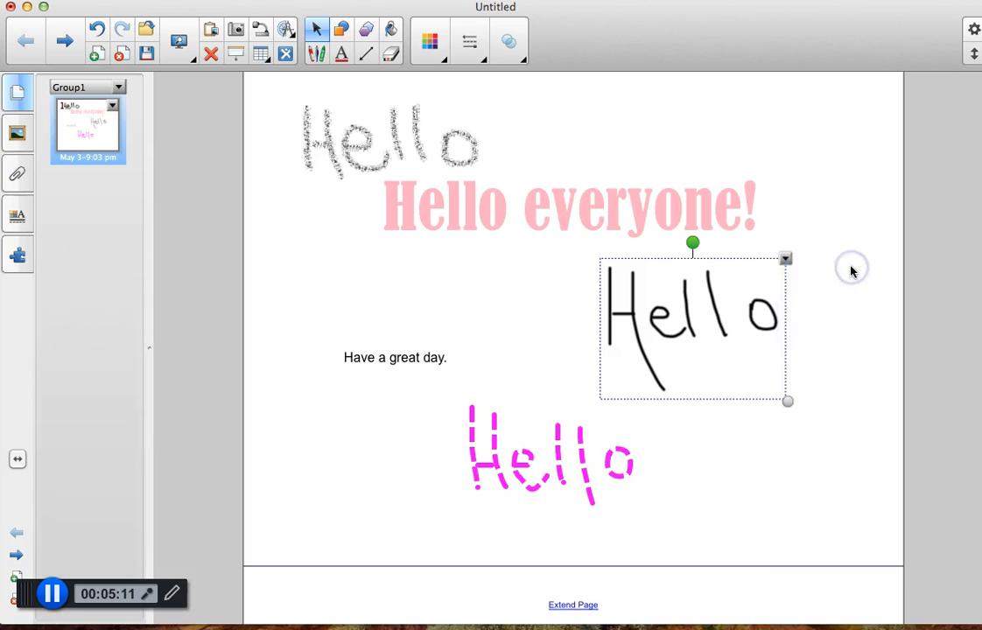
left_click(688, 313)
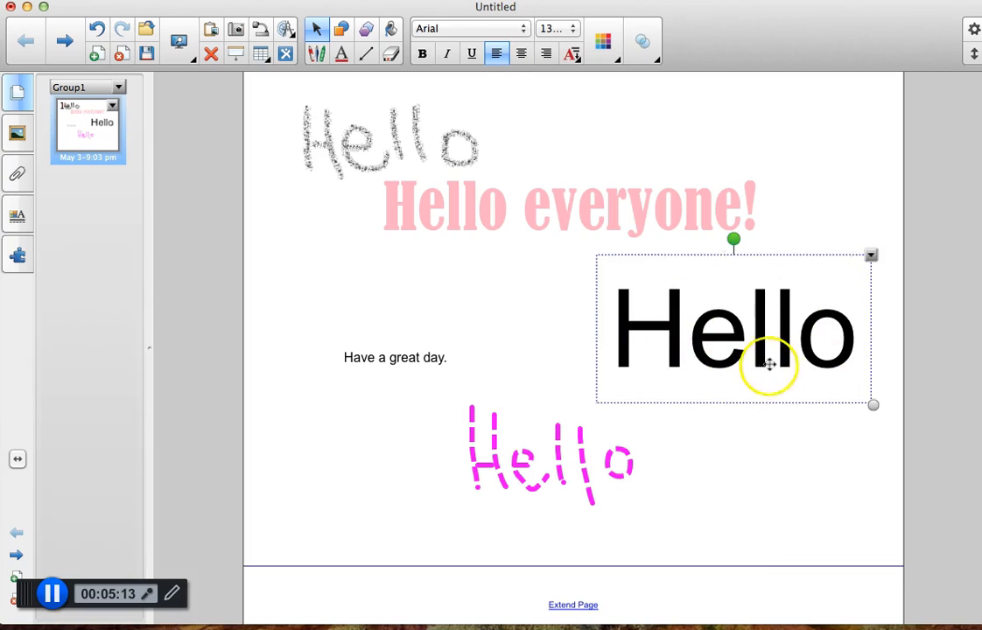
left_click(829, 450)
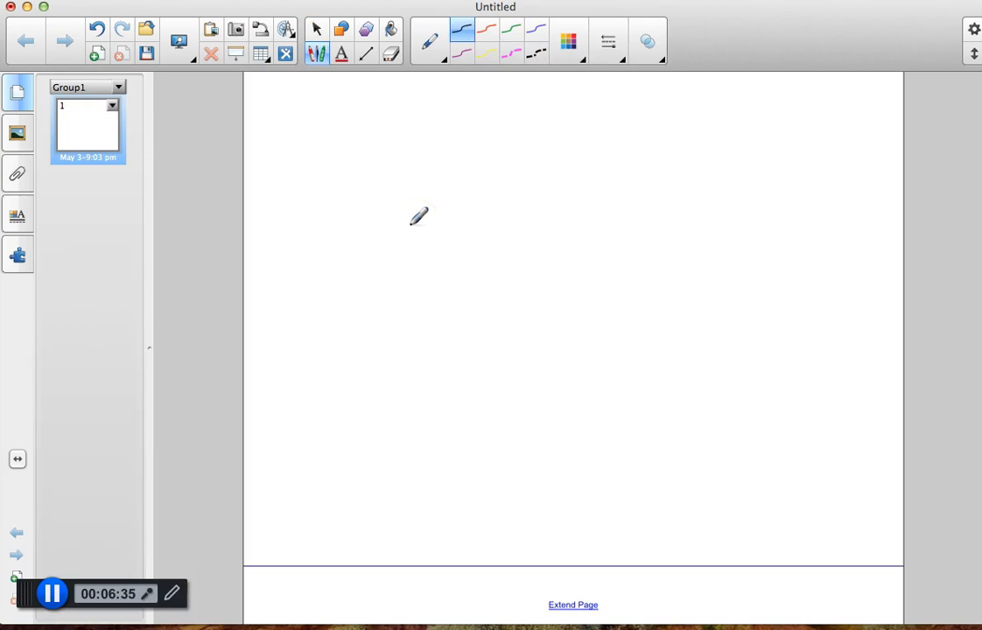
Handwrite the word "the" in large black pen letters across the middle of the blank page
left_click_drag(412, 223, 423, 384)
left_click_drag(379, 309, 473, 312)
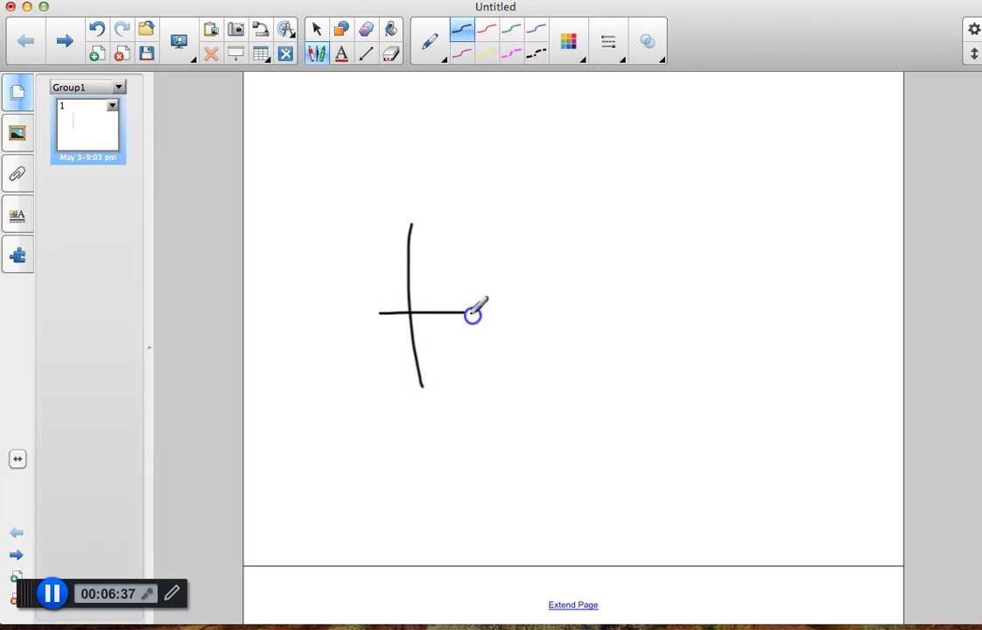
mouse_move(475, 221)
left_mouse_down()
mouse_move(504, 371)
mouse_move(545, 319)
mouse_move(562, 378)
left_mouse_up()
left_click_drag(580, 320, 622, 378)
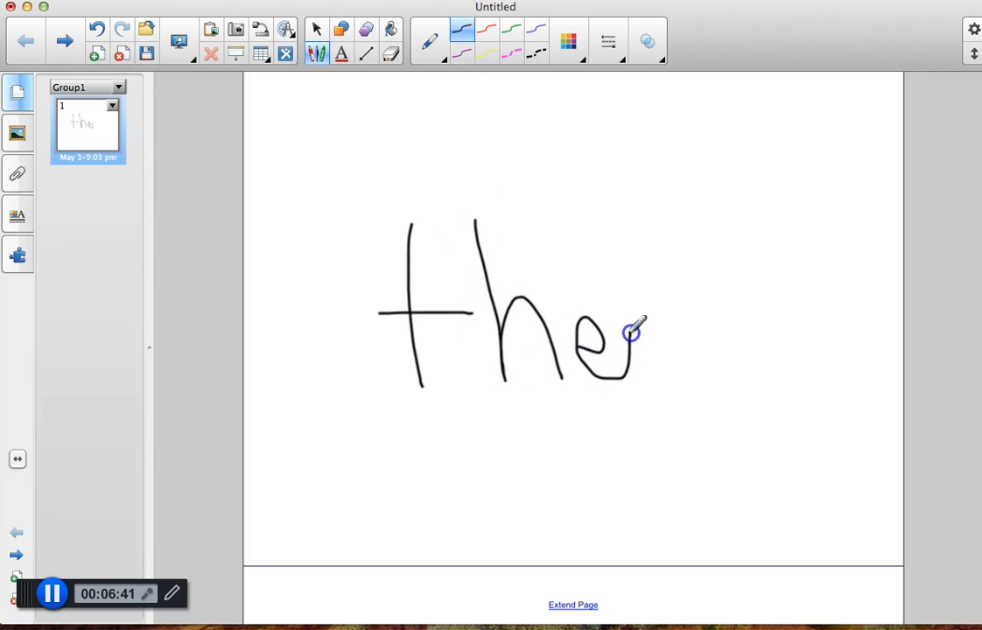
Select the handwritten "the" and convert it into typed text using its recognized word
left_click(314, 30)
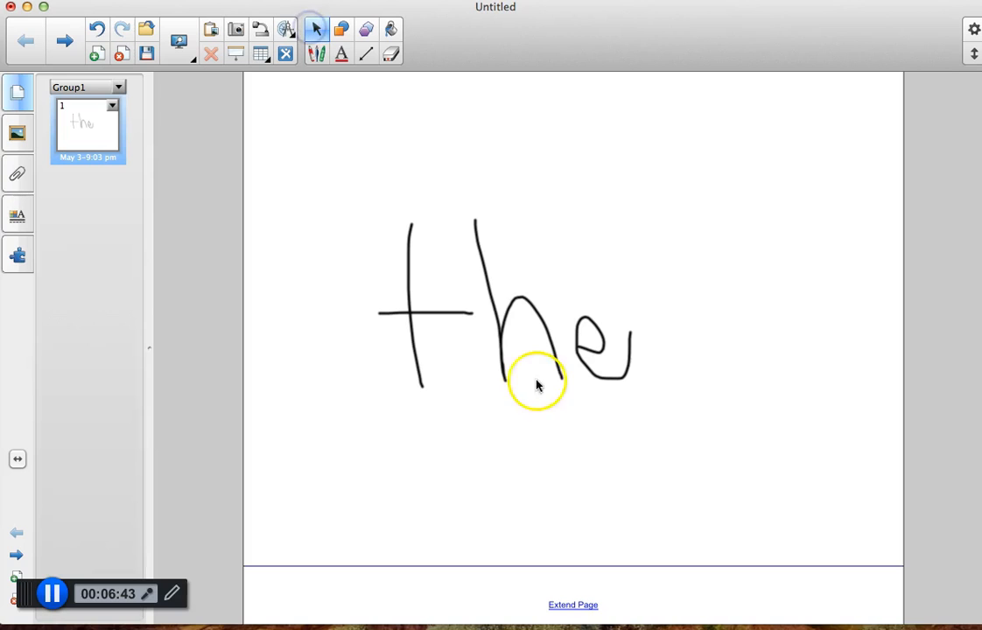
left_click(504, 333)
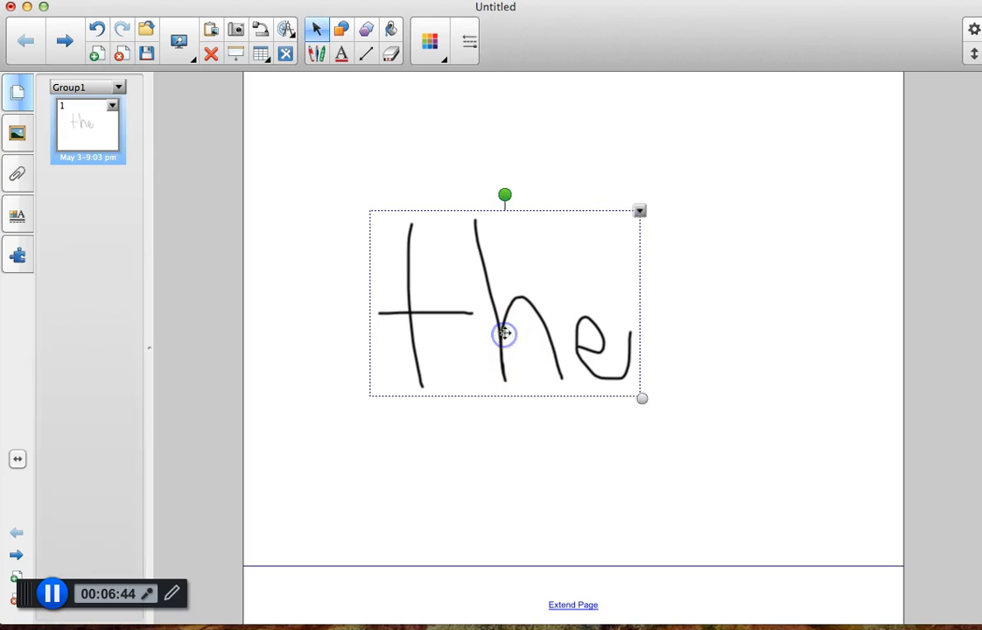
left_click(640, 212)
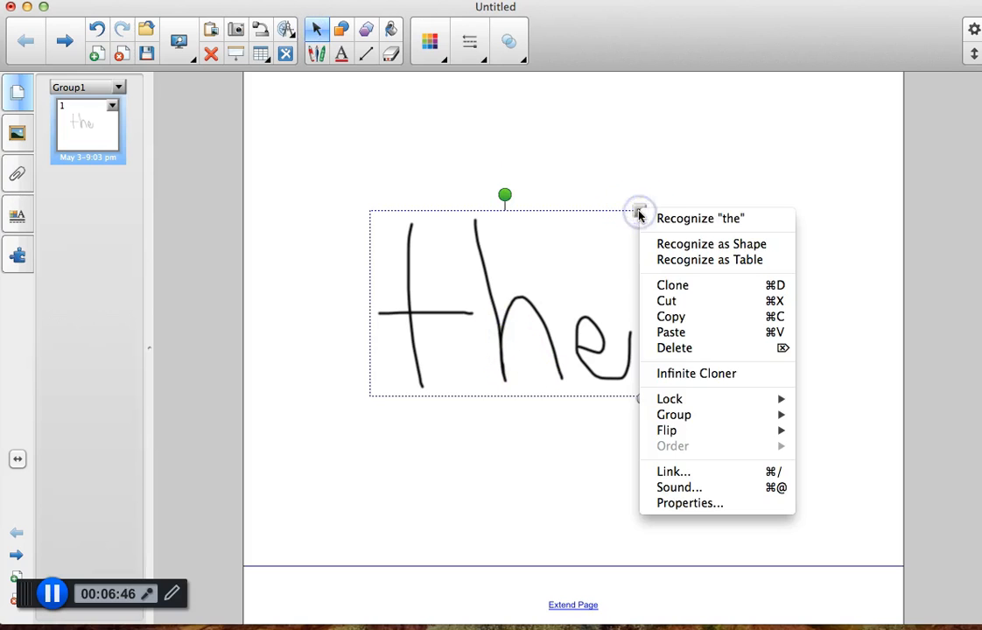
left_click(700, 219)
left_click(663, 393)
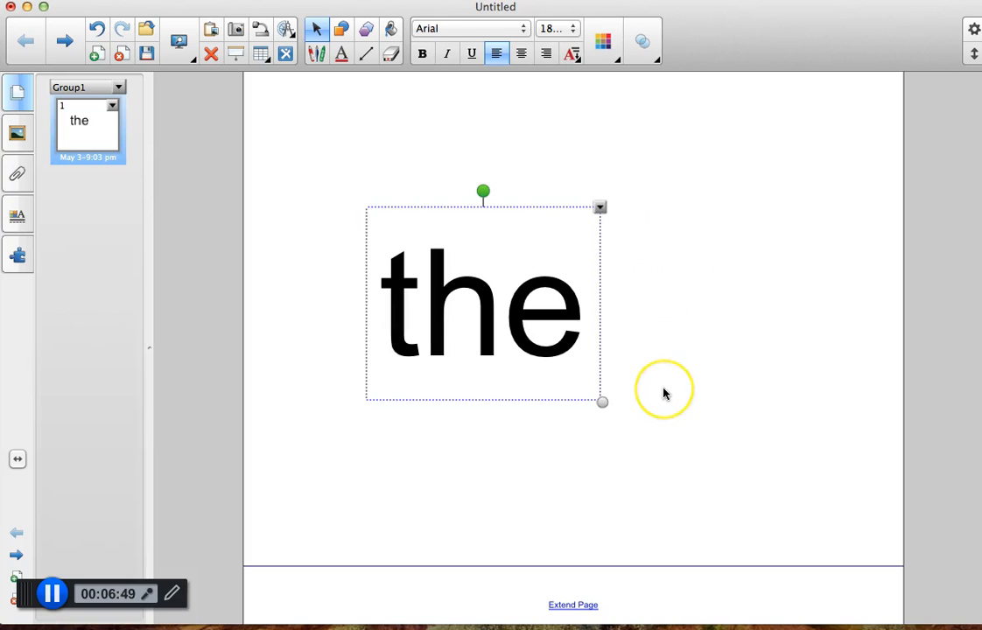
Delete the converted "the" text from the page
left_click(547, 499)
left_click(479, 267)
key("Delete")
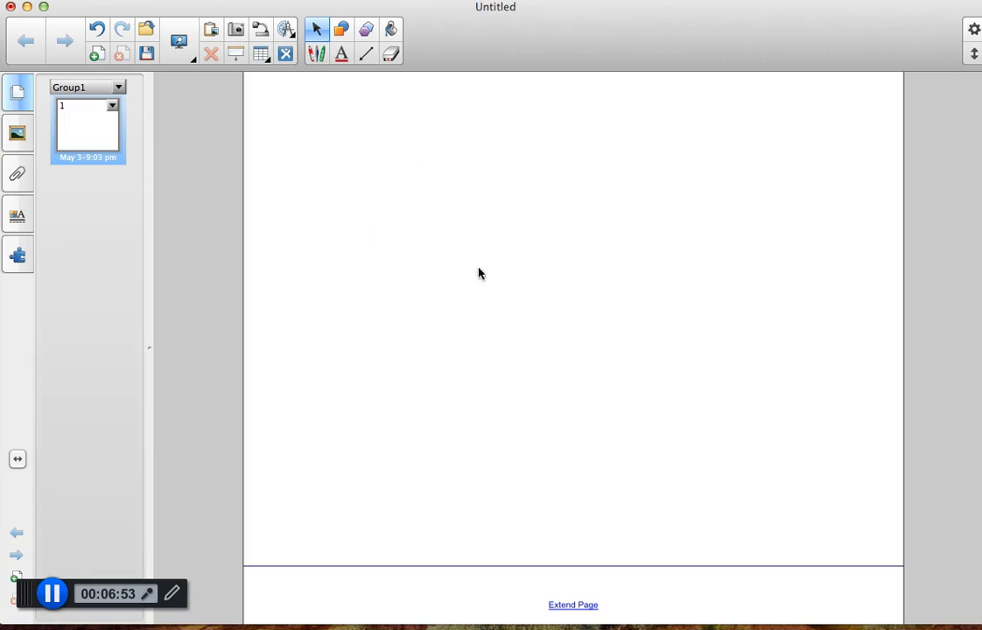
Scrawl a large, deliberately messy word in black pen across the blank page, starting with a crossed T-like letter
left_click(316, 54)
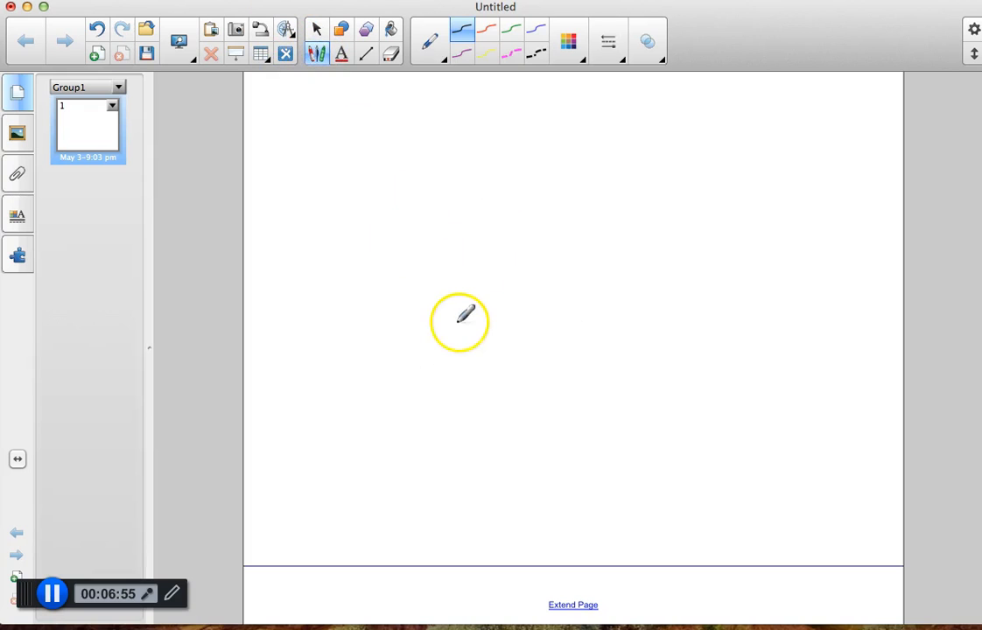
mouse_move(374, 300)
left_mouse_down()
mouse_move(329, 363)
mouse_move(357, 442)
left_mouse_up()
left_click_drag(339, 291, 451, 300)
left_click_drag(413, 360, 548, 403)
mouse_move(584, 320)
left_mouse_down()
mouse_move(592, 342)
mouse_move(714, 462)
mouse_move(740, 444)
left_mouse_up()
left_click(462, 29)
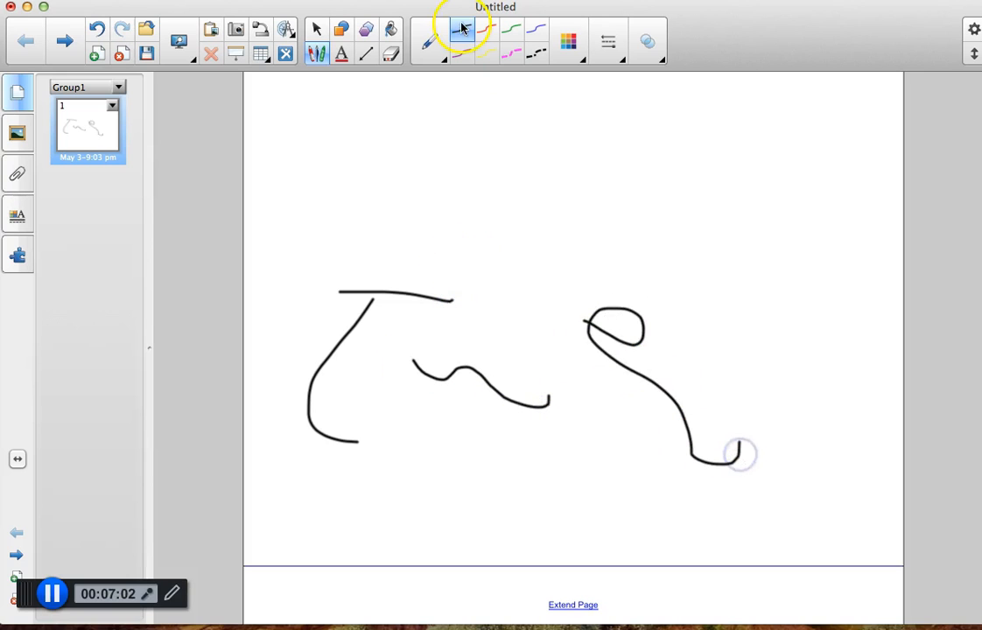
Select the whole messy scrawl, convert it to the recognized text "5mg" and delete the converted text
left_click(316, 29)
mouse_move(289, 289)
left_mouse_down()
mouse_move(617, 404)
mouse_move(727, 429)
left_mouse_up()
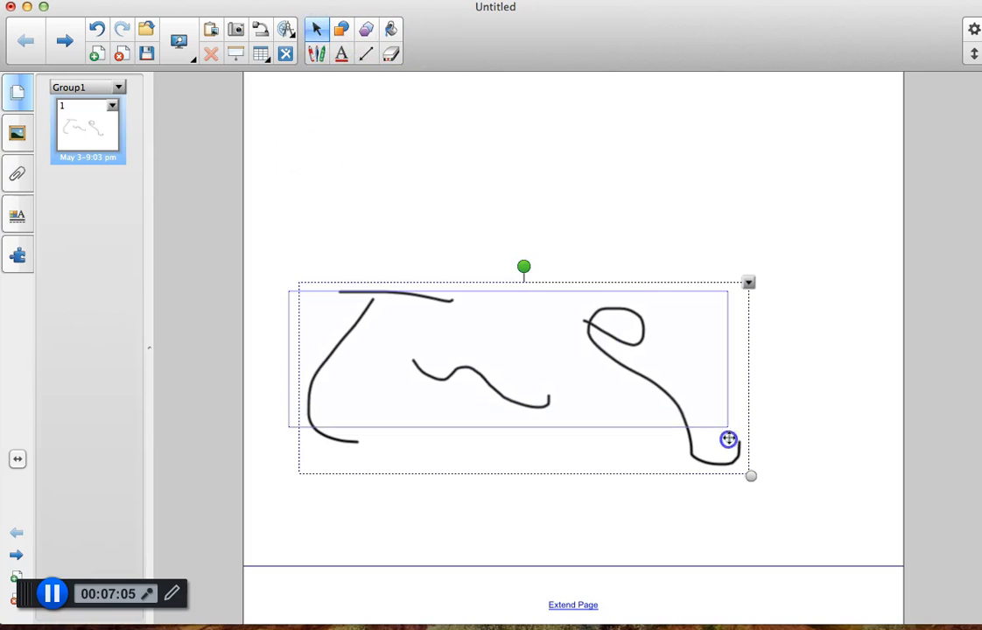
left_click(748, 289)
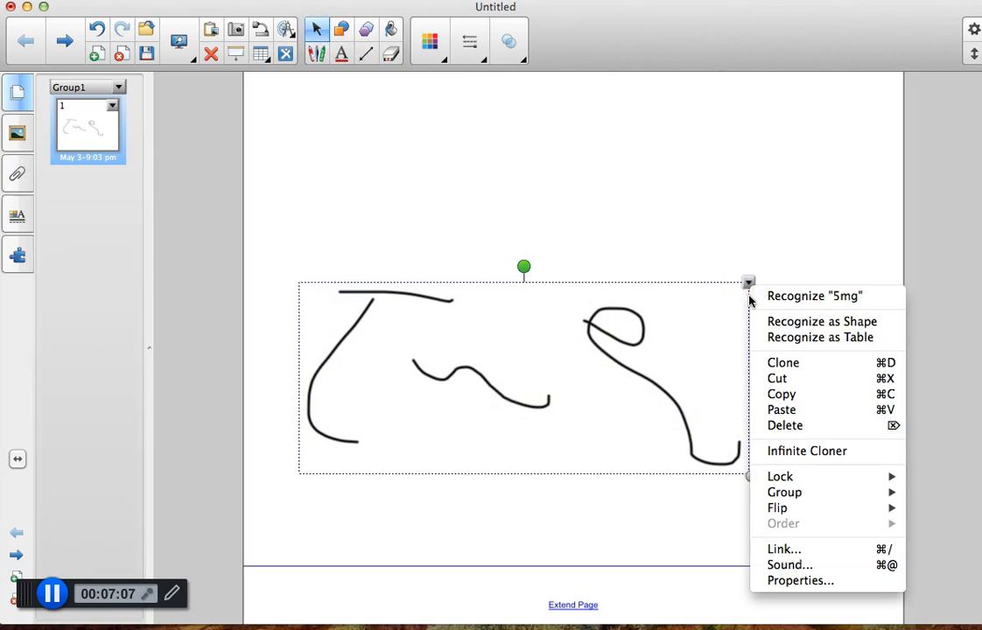
left_click(813, 299)
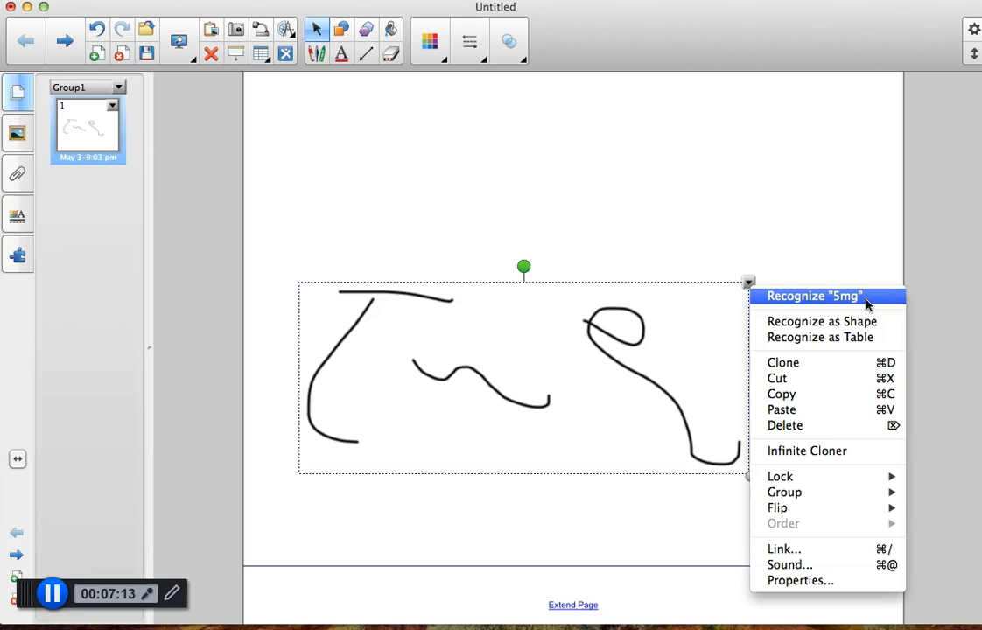
left_click(812, 302)
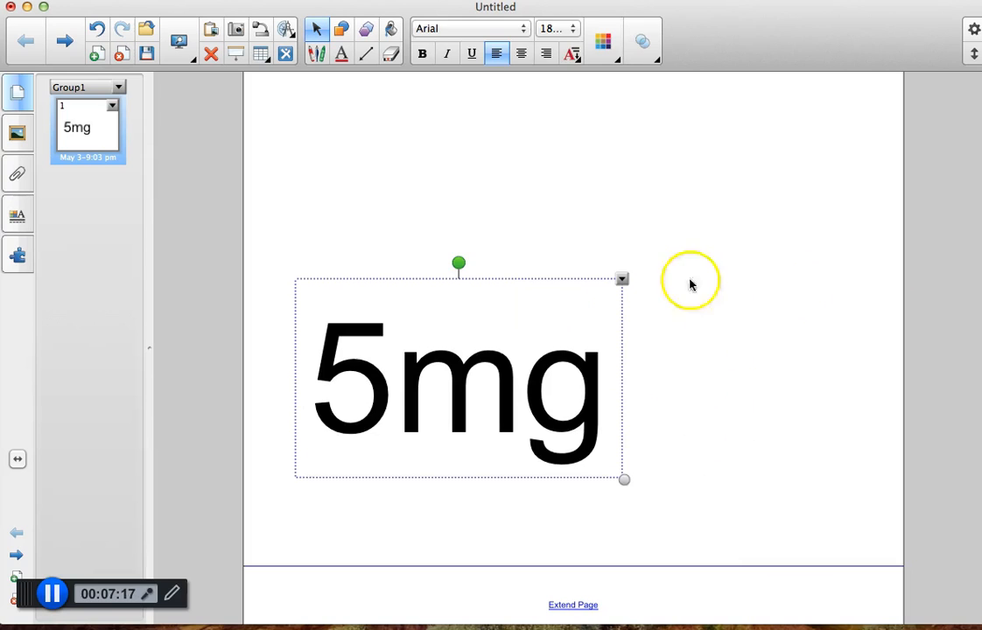
key("Delete")
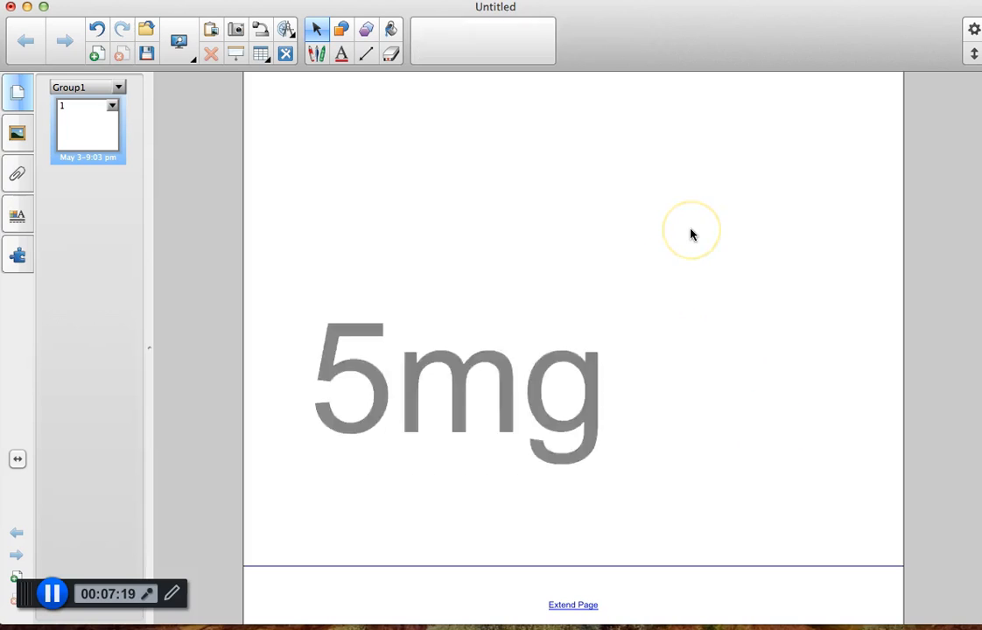